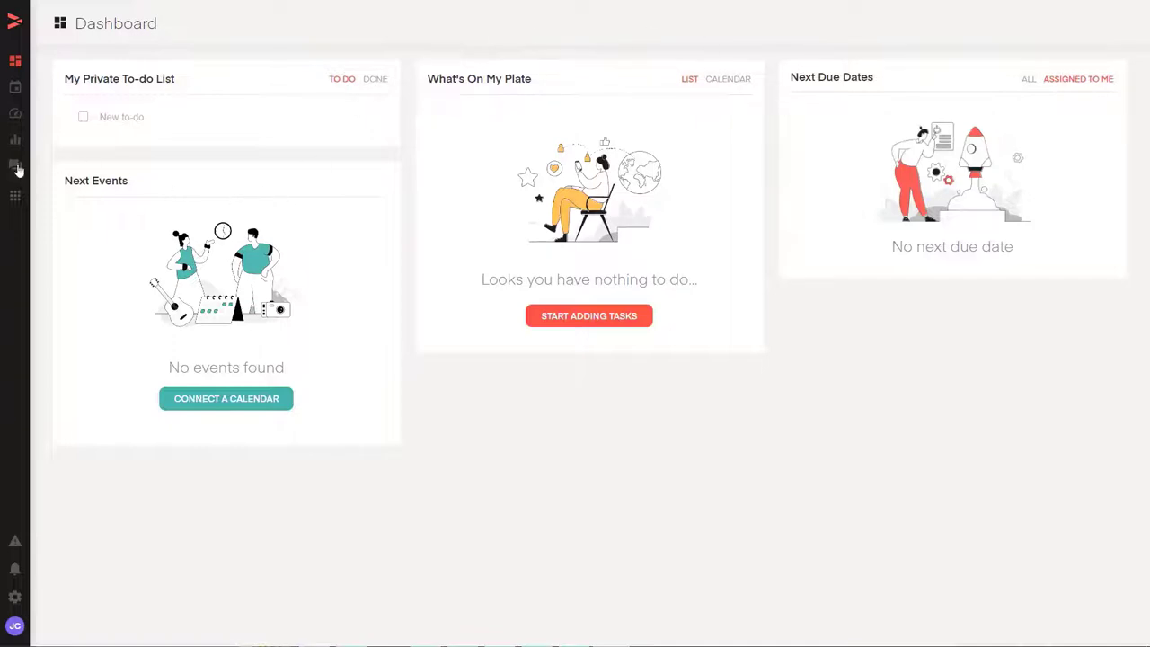
# View the empty All folders and tasks timeline, then go to the workspace settings.
pyautogui.moveTo(22, 169)
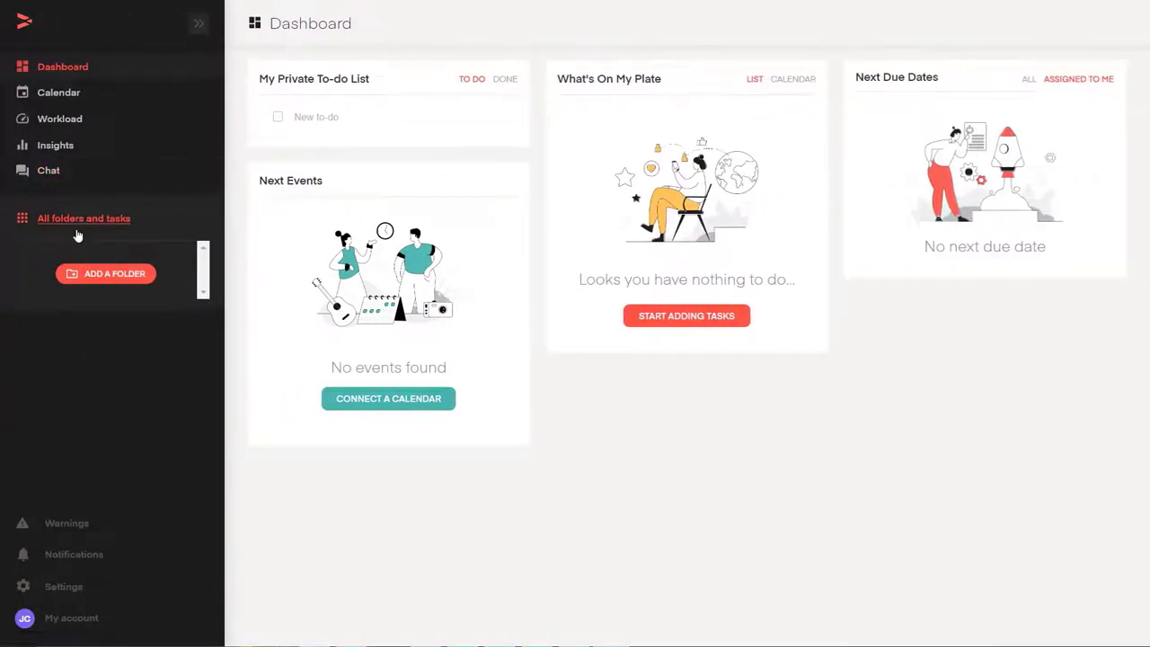
pyautogui.click(79, 221)
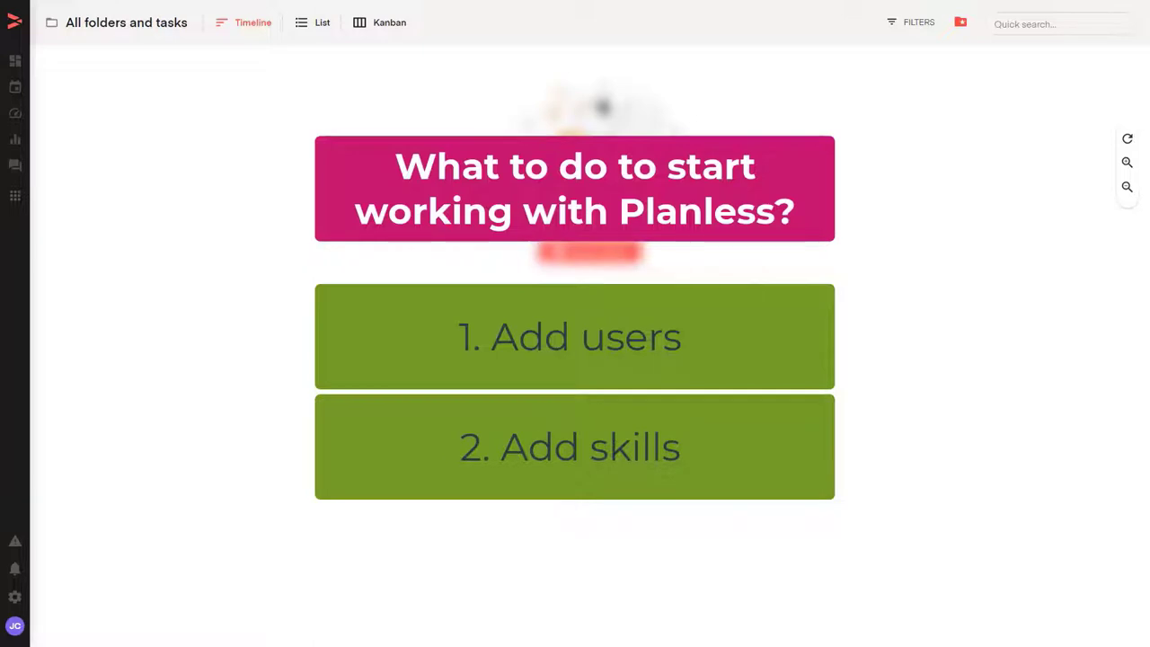
pyautogui.moveTo(5, 297)
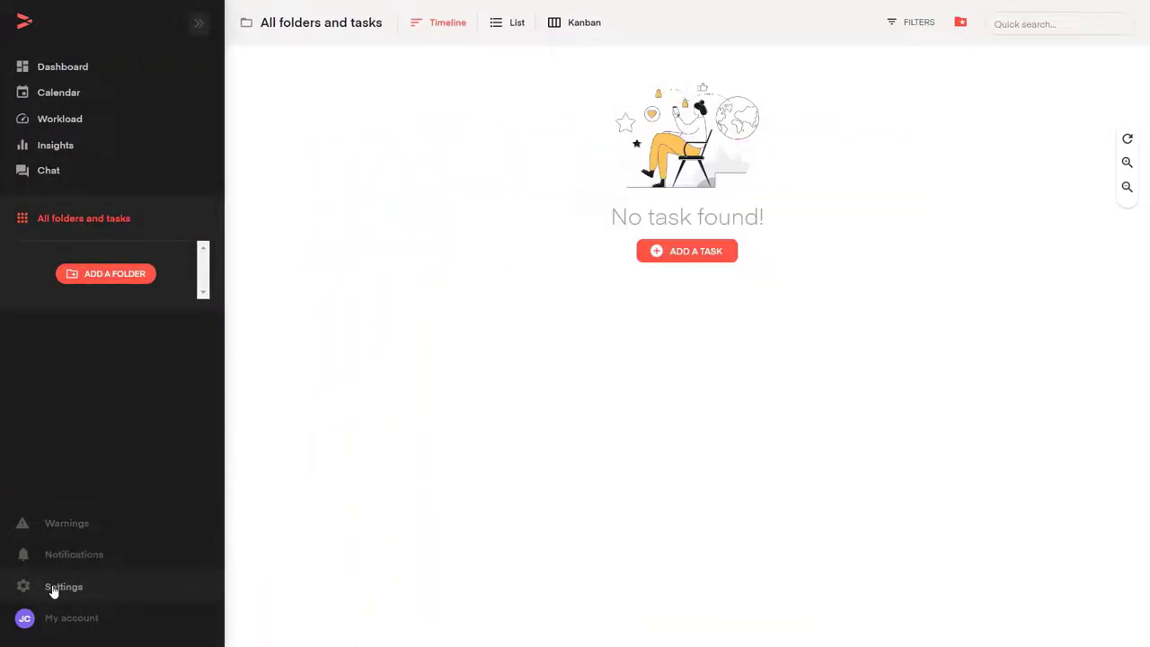
pyautogui.click(63, 587)
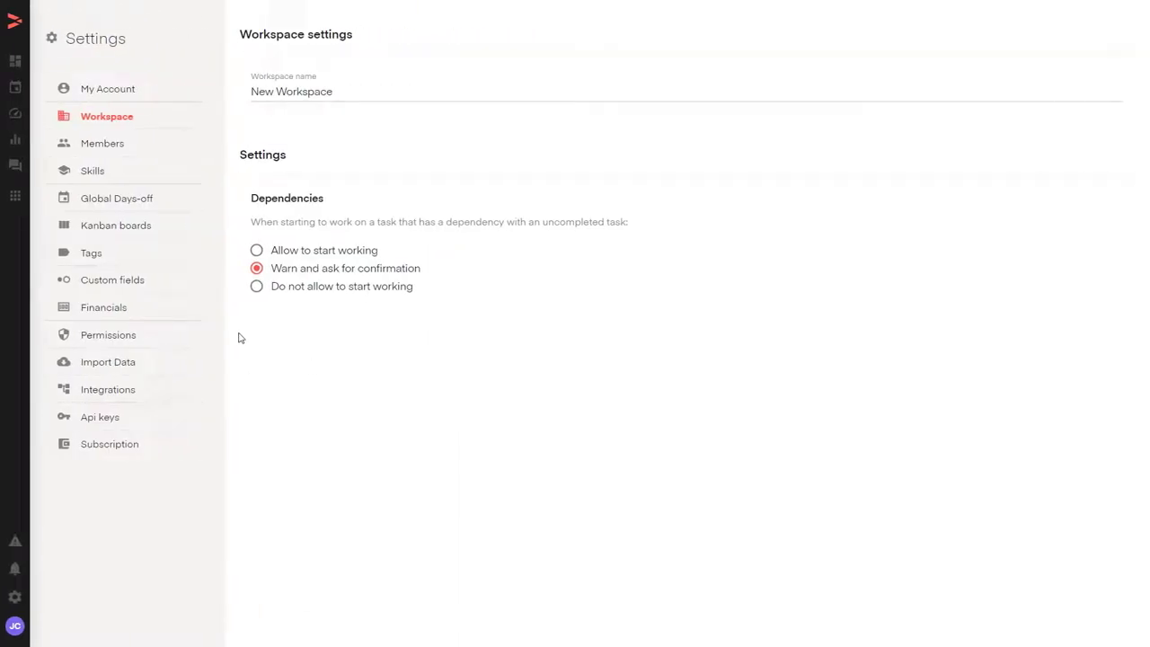
# Show the Members settings page listing the four User & Resource members.
pyautogui.click(131, 157)
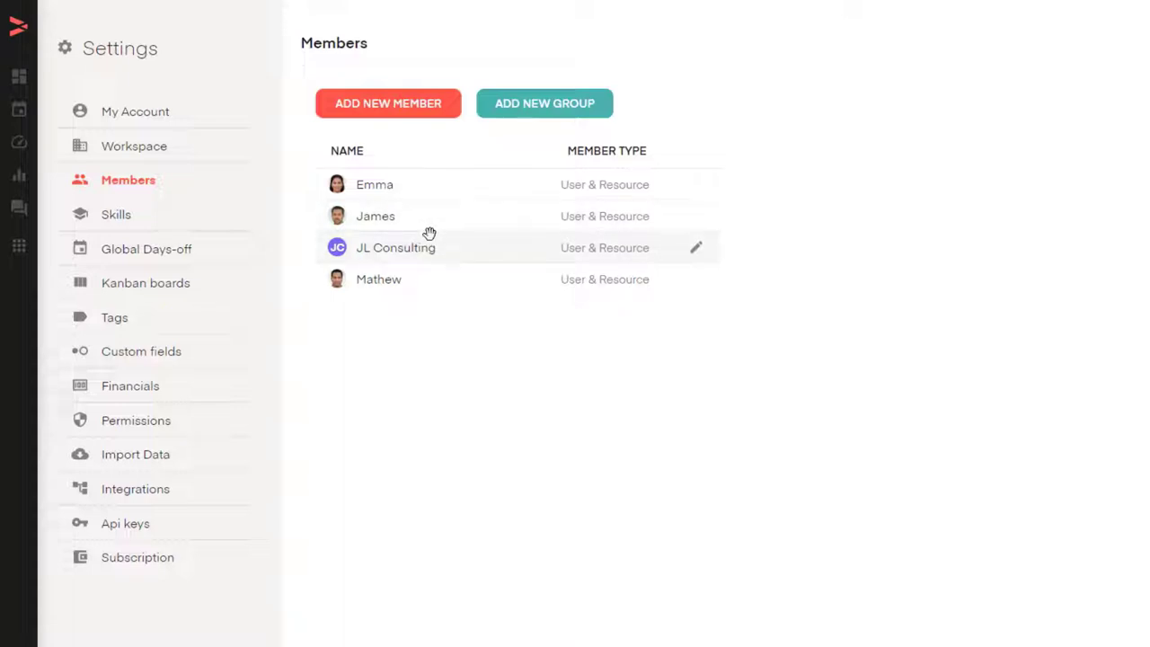
# Start a new member form, keeping the User & Resource type and checking the e-mail and skill fields.
pyautogui.click(428, 114)
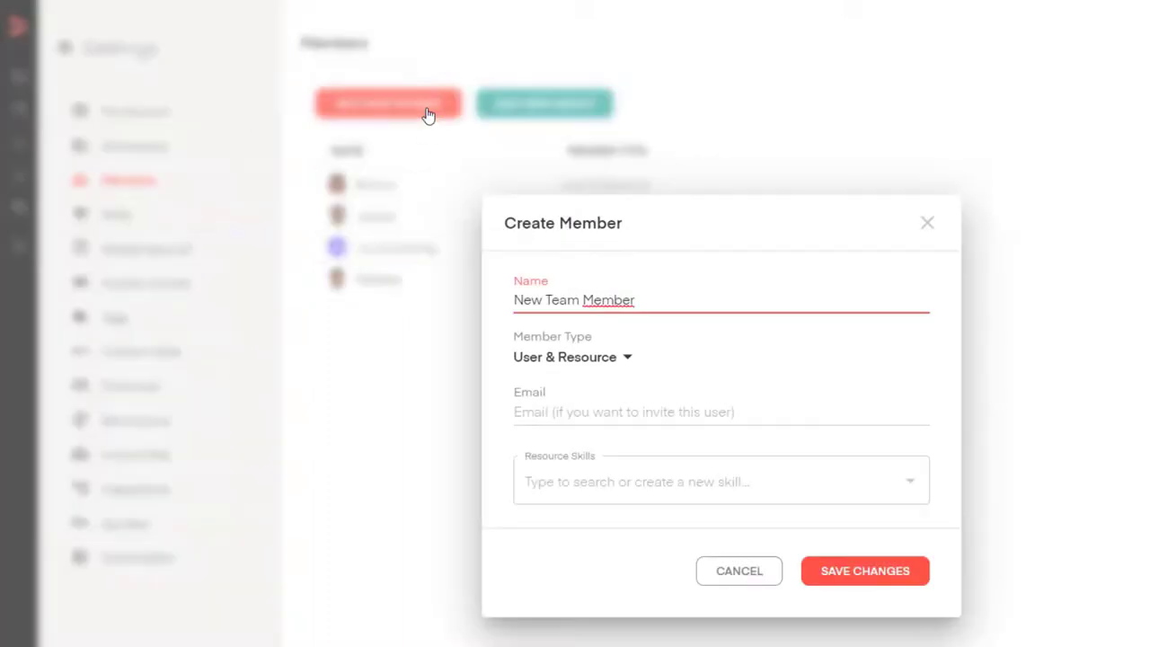
pyautogui.moveTo(646, 300); pyautogui.dragTo(486, 313)
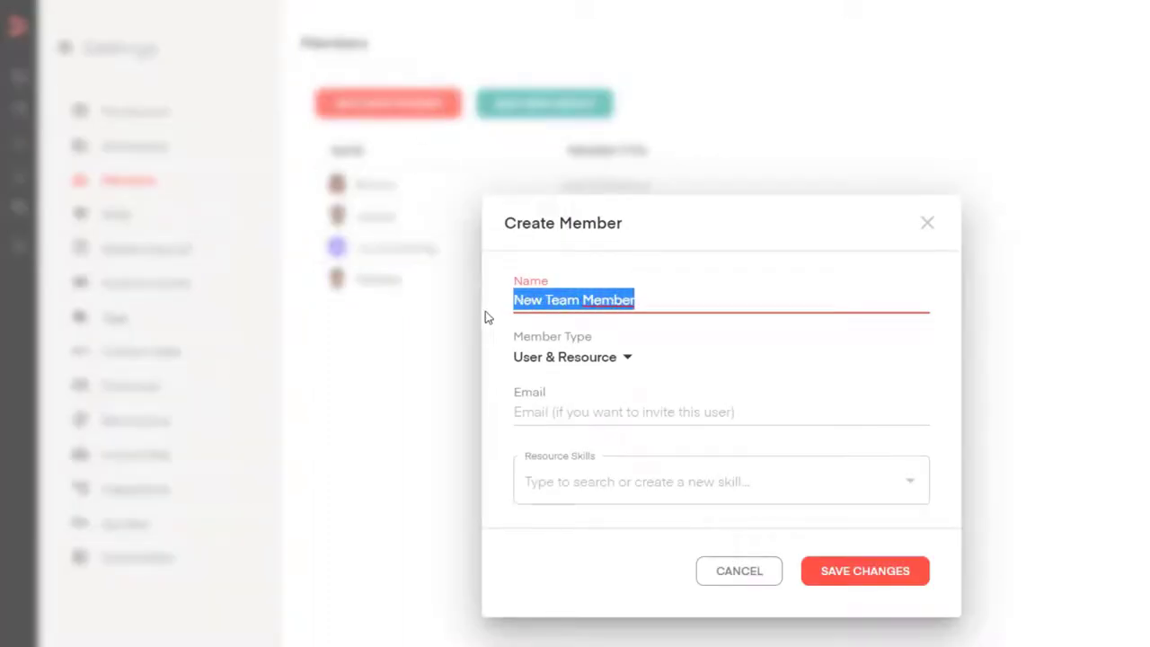
pyautogui.click(576, 360)
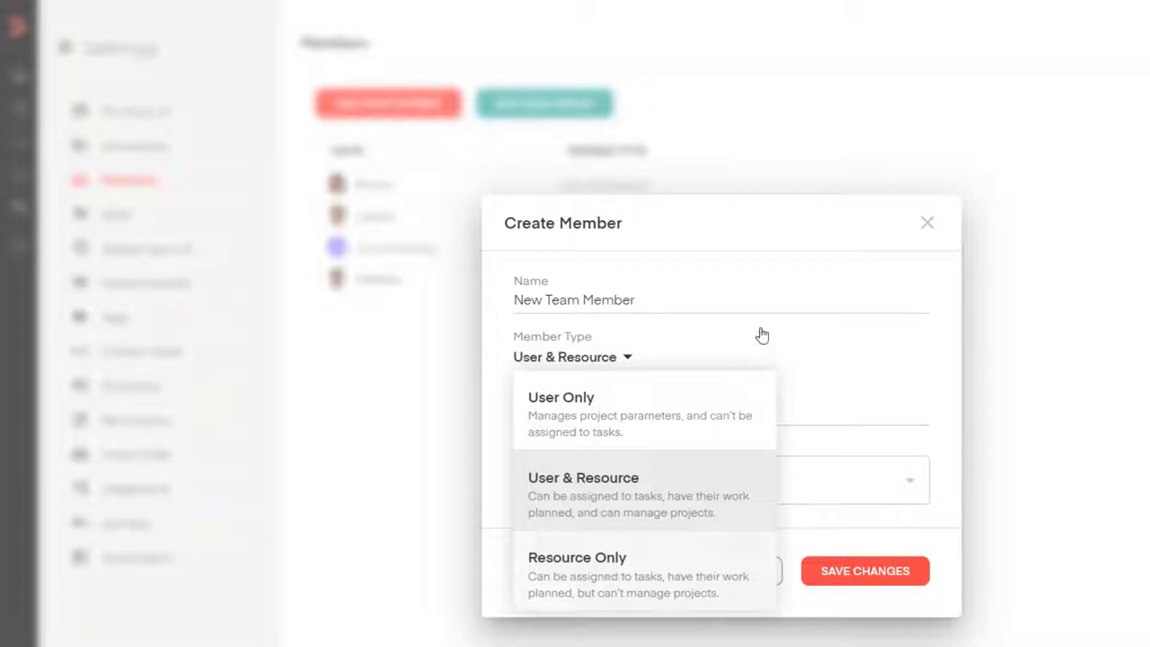
pyautogui.click(820, 267)
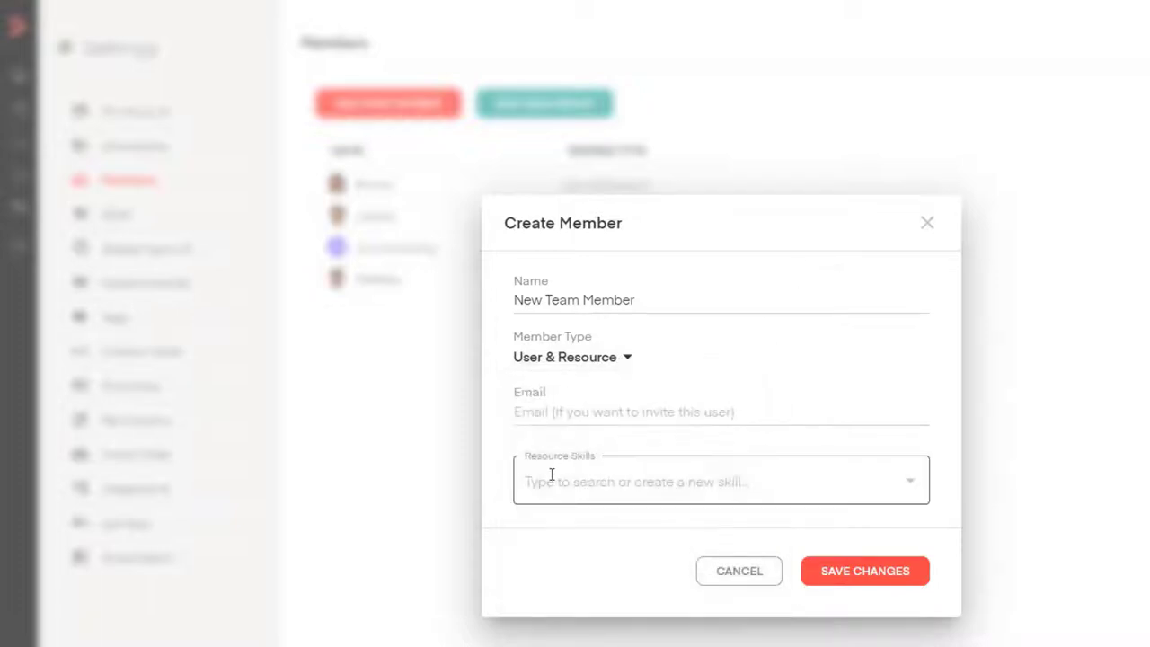
pyautogui.click(565, 479)
pyautogui.click(587, 416)
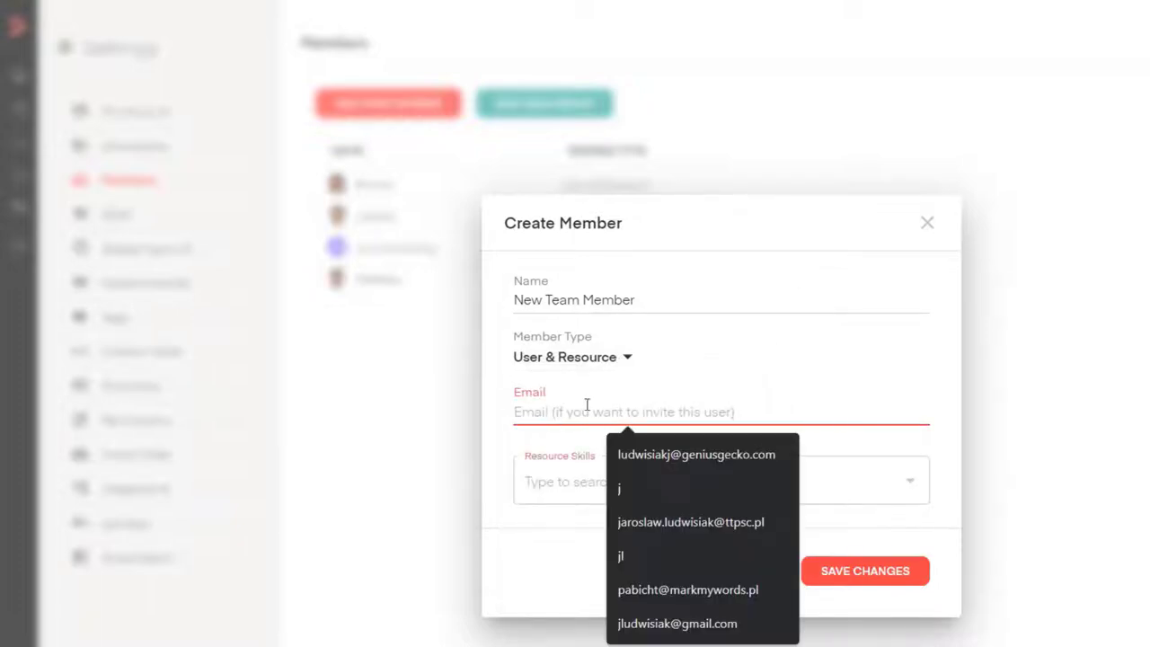
pyautogui.click(529, 470)
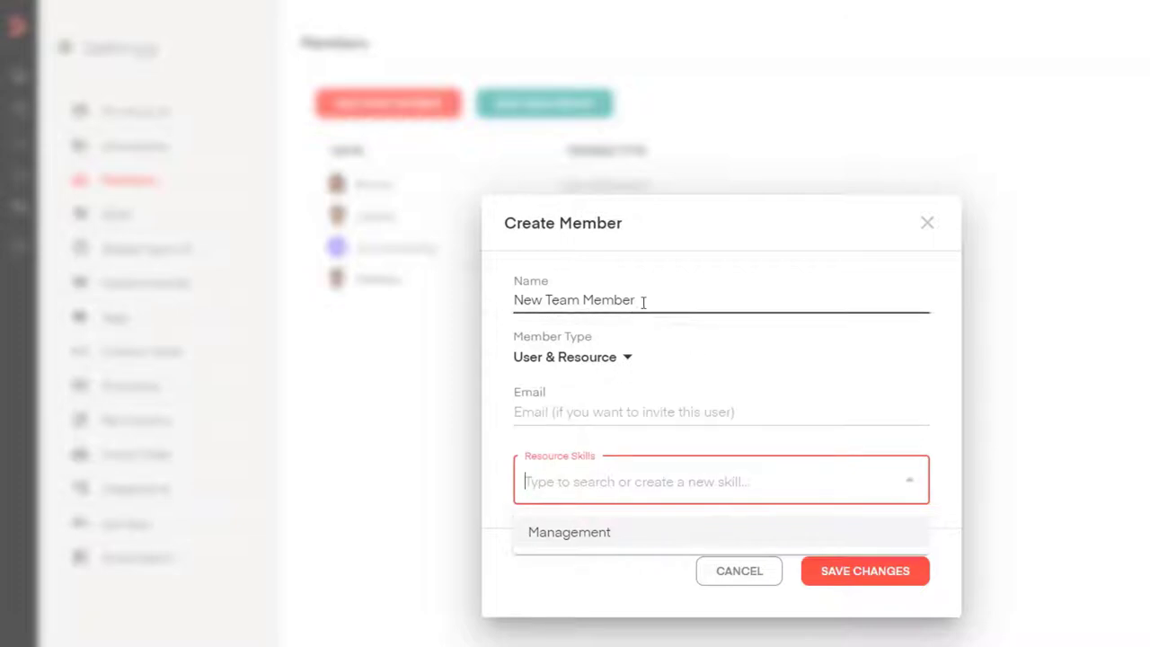
# Replace the default name with the member's name and fill the e-mail from autofill.
pyautogui.click(547, 295)
pyautogui.tripleClick(516, 299)
pyautogui.write('Jare')
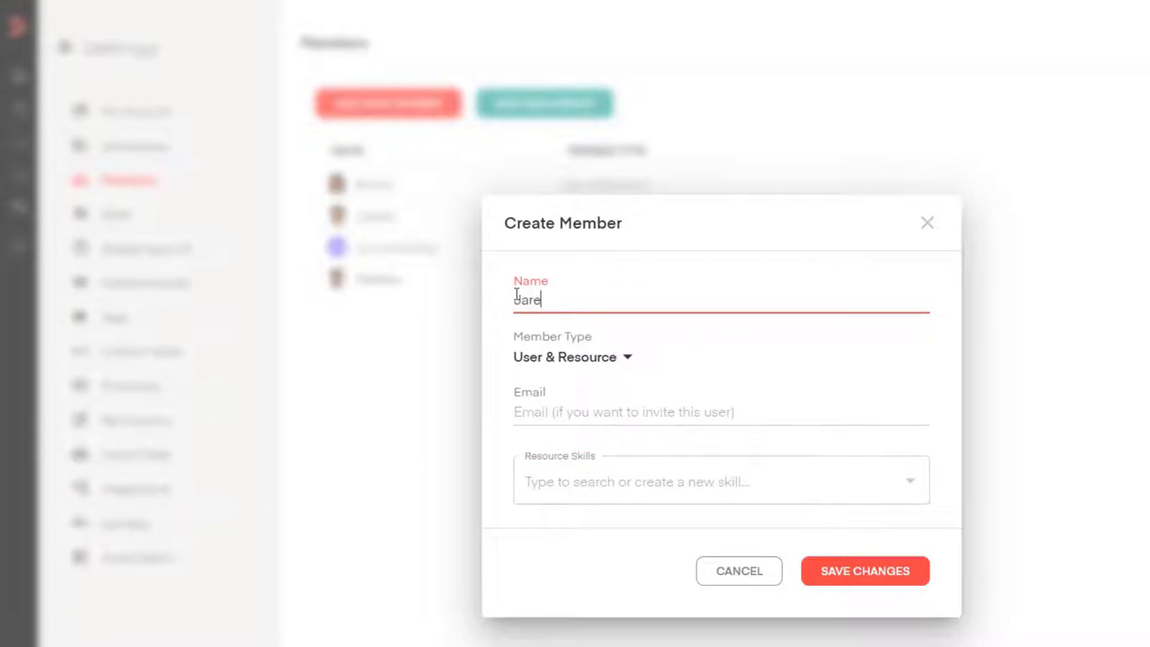
pyautogui.write('k')
pyautogui.press('Tab')
pyautogui.press('Tab')
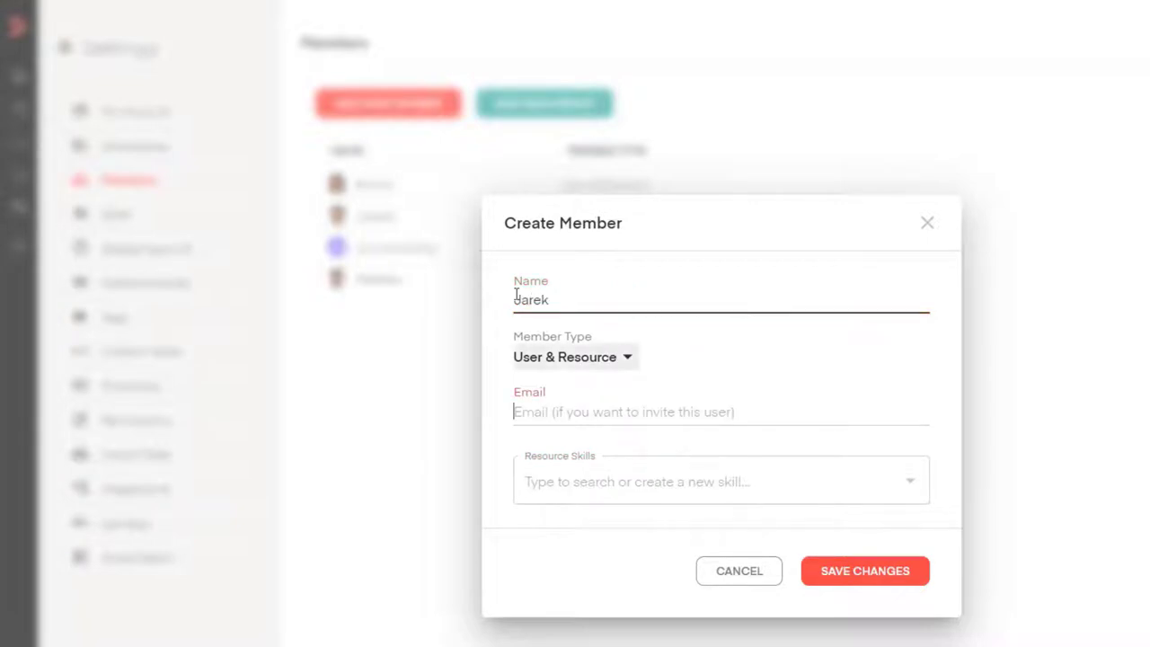
pyautogui.click(616, 406)
pyautogui.press('Down')
pyautogui.press('Return')
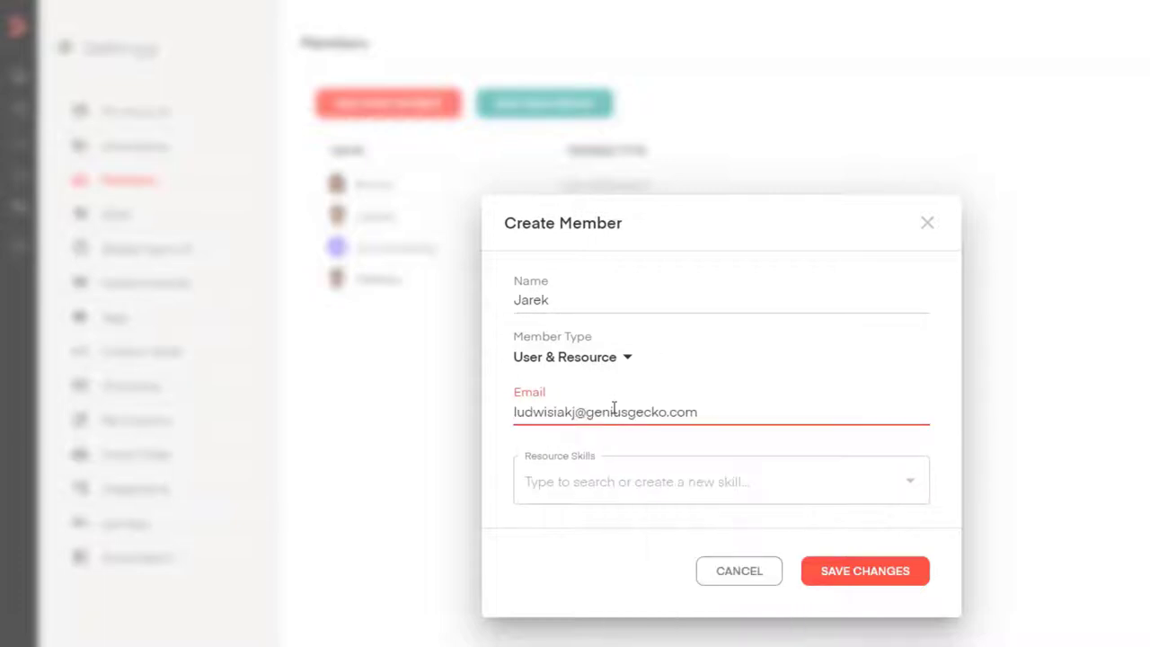
# Give the member the Management skill at level 5 and save the new member.
pyautogui.click(619, 491)
pyautogui.click(597, 530)
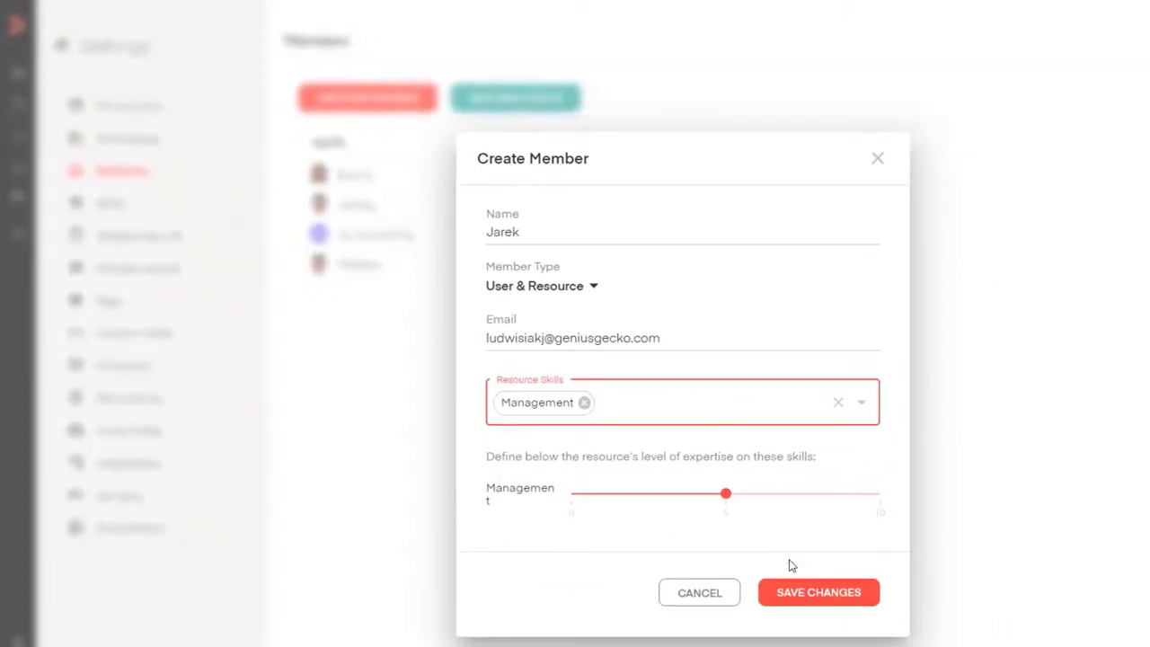
pyautogui.click(734, 505)
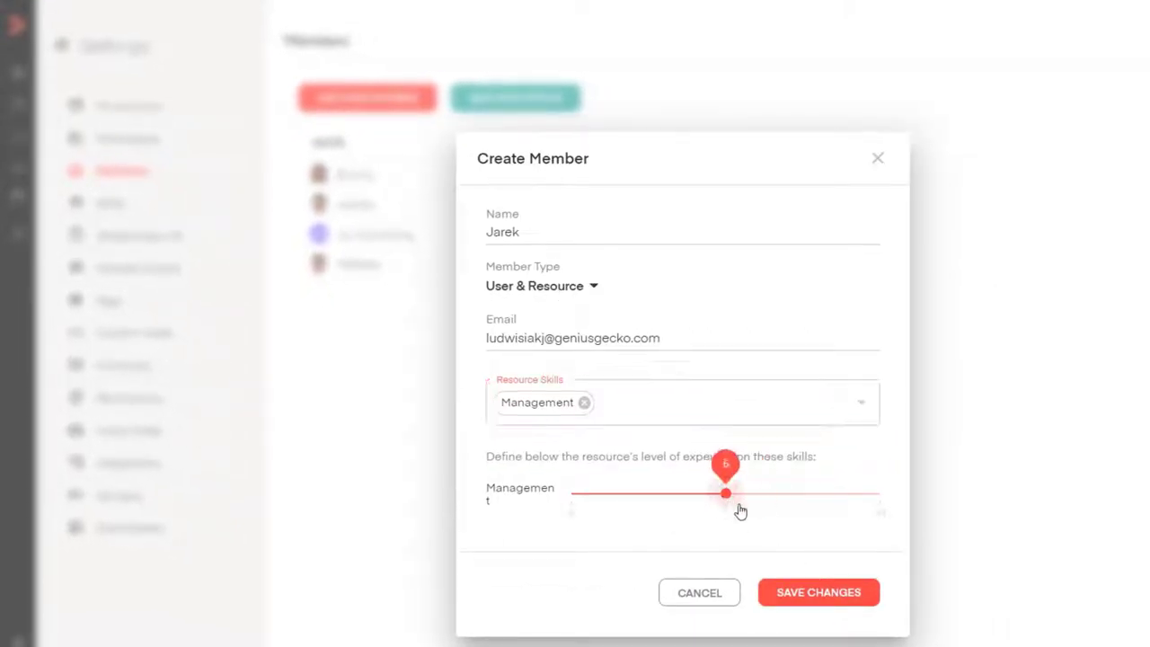
pyautogui.click(854, 602)
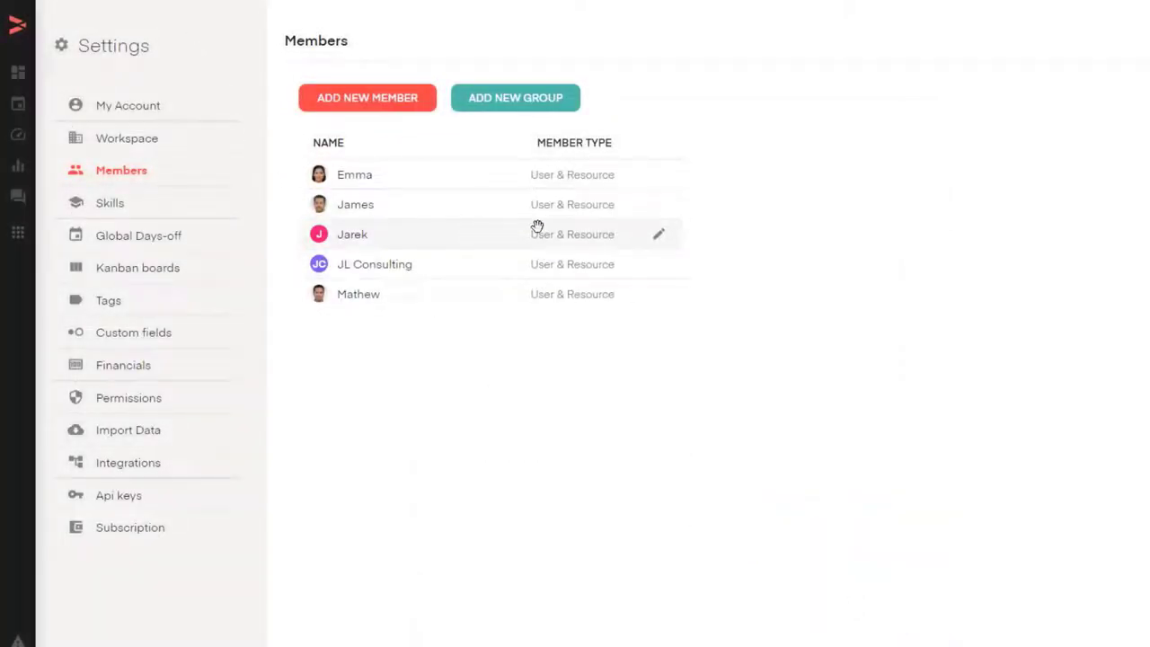
# Add 'New group' and move the newly added member into it.
pyautogui.click(571, 106)
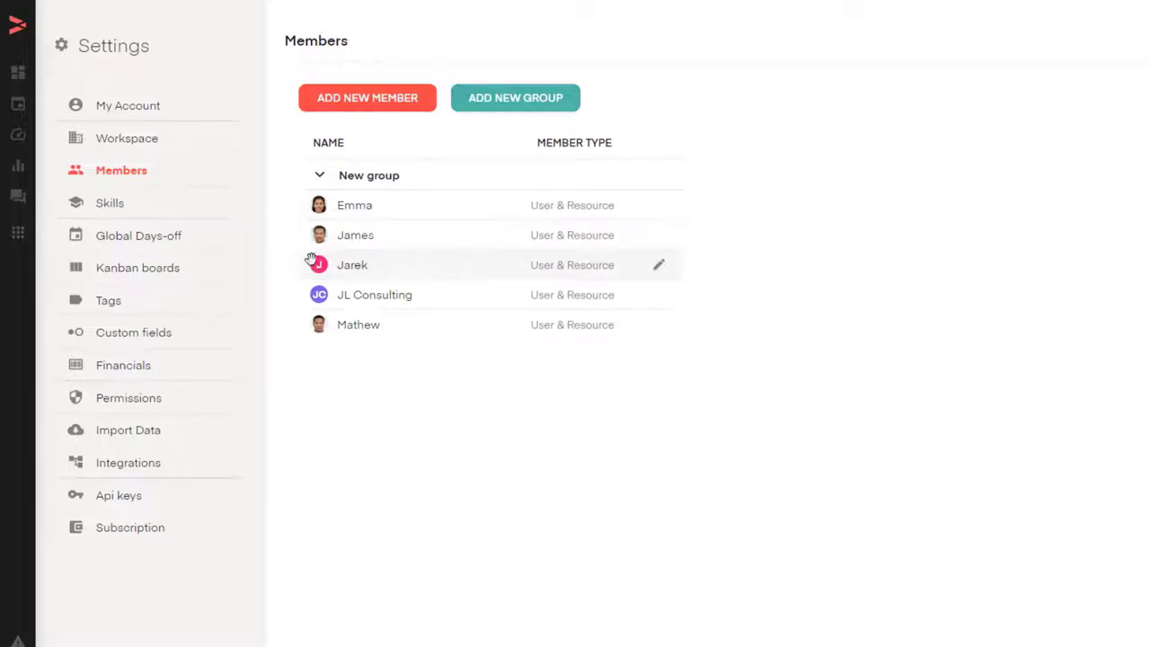
pyautogui.moveTo(310, 260); pyautogui.dragTo(334, 186)
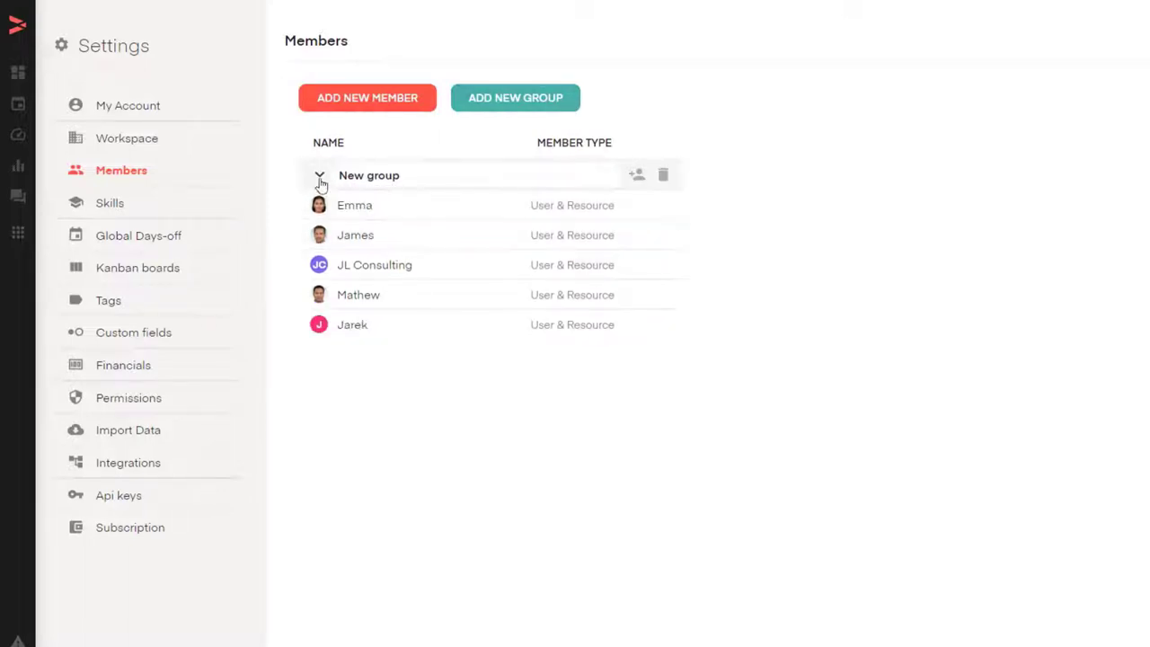
pyautogui.moveTo(315, 329); pyautogui.dragTo(436, 200)
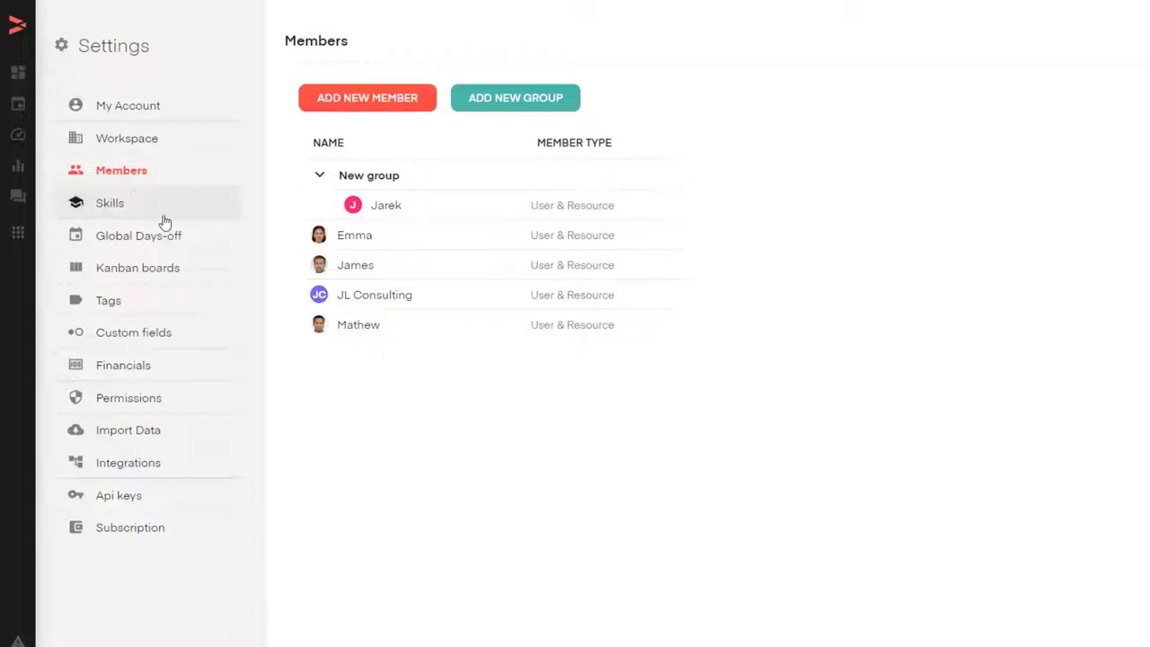
# In the Skills settings, start a new skill named 'UI/UX Design'.
pyautogui.click(110, 204)
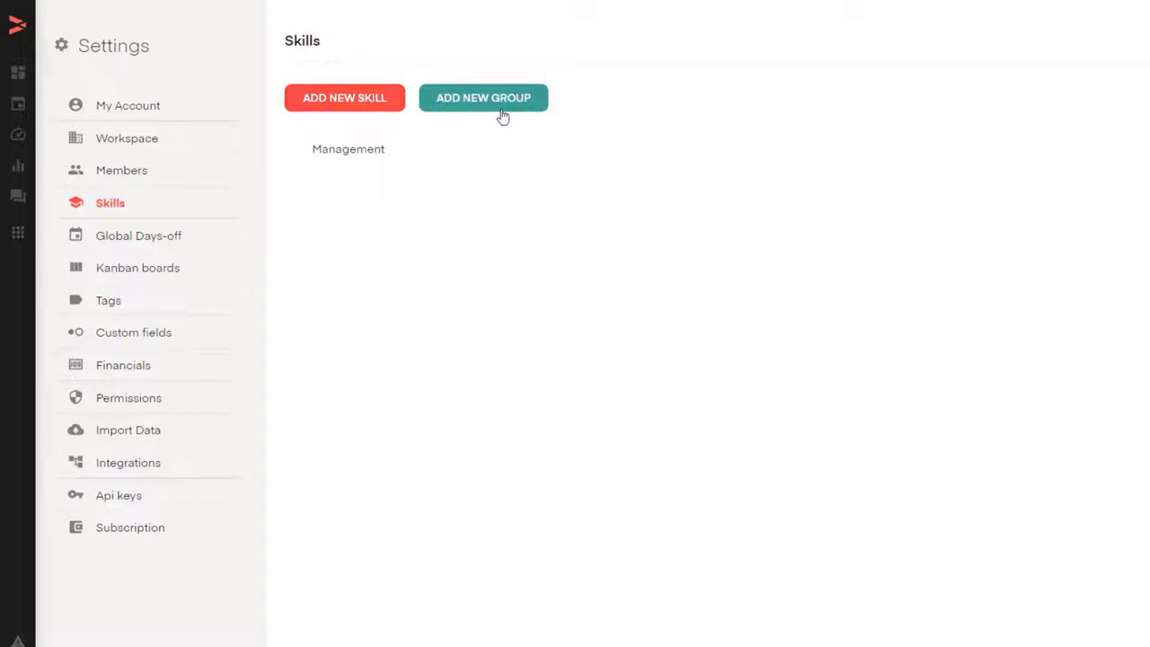
pyautogui.click(385, 106)
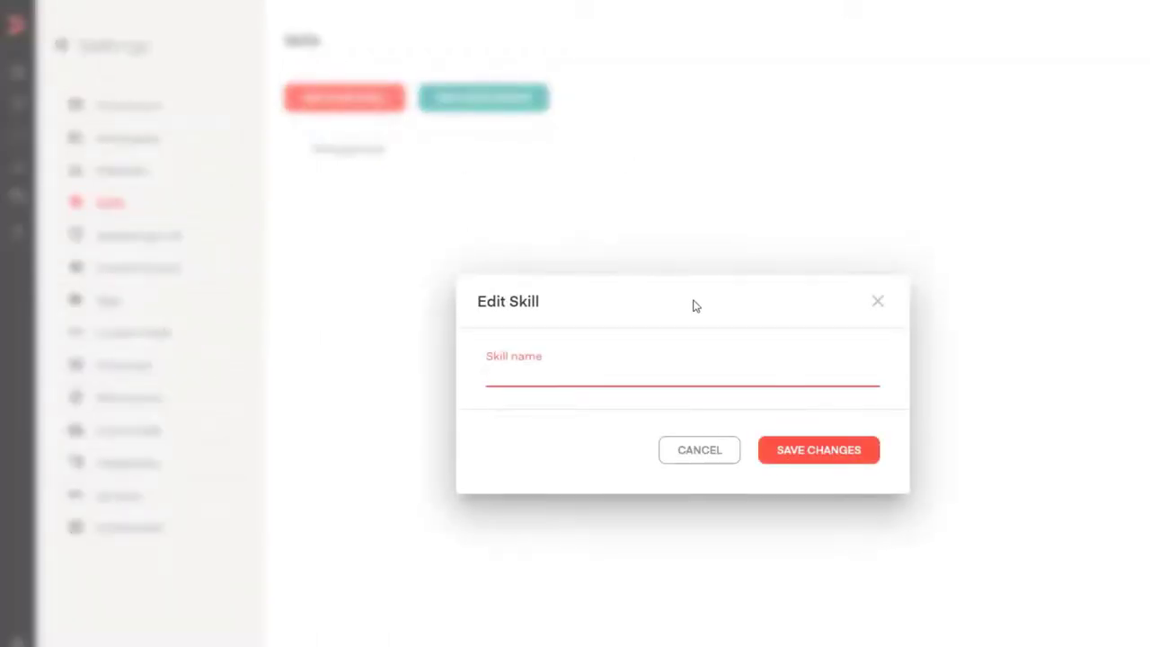
pyautogui.write('UX')
pyautogui.press('BackSpace')
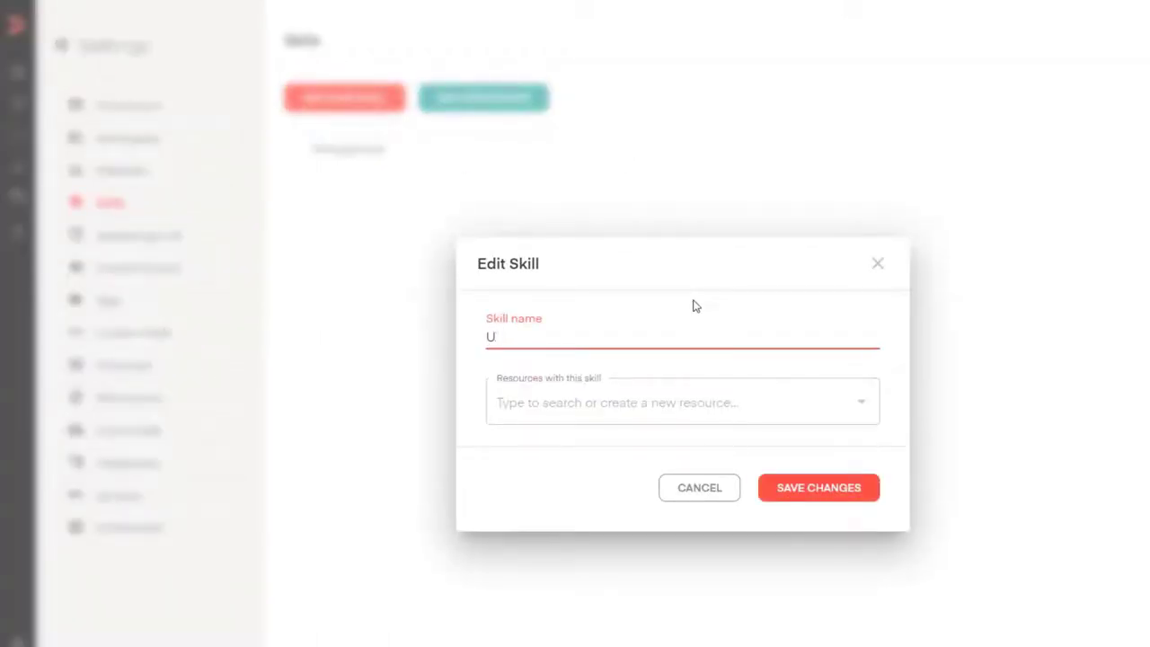
pyautogui.write('I/UX Design')
# Assign UI/UX Design to the new member and a second member, the first at level 4, and save.
pyautogui.click(665, 401)
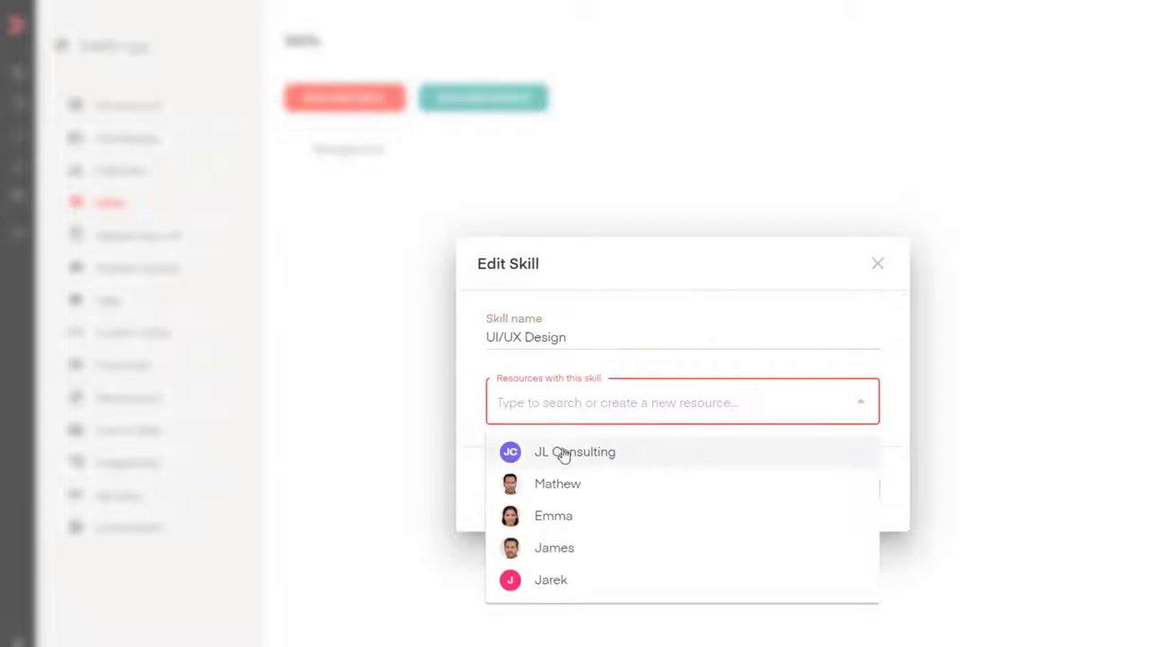
pyautogui.click(579, 579)
pyautogui.click(655, 372)
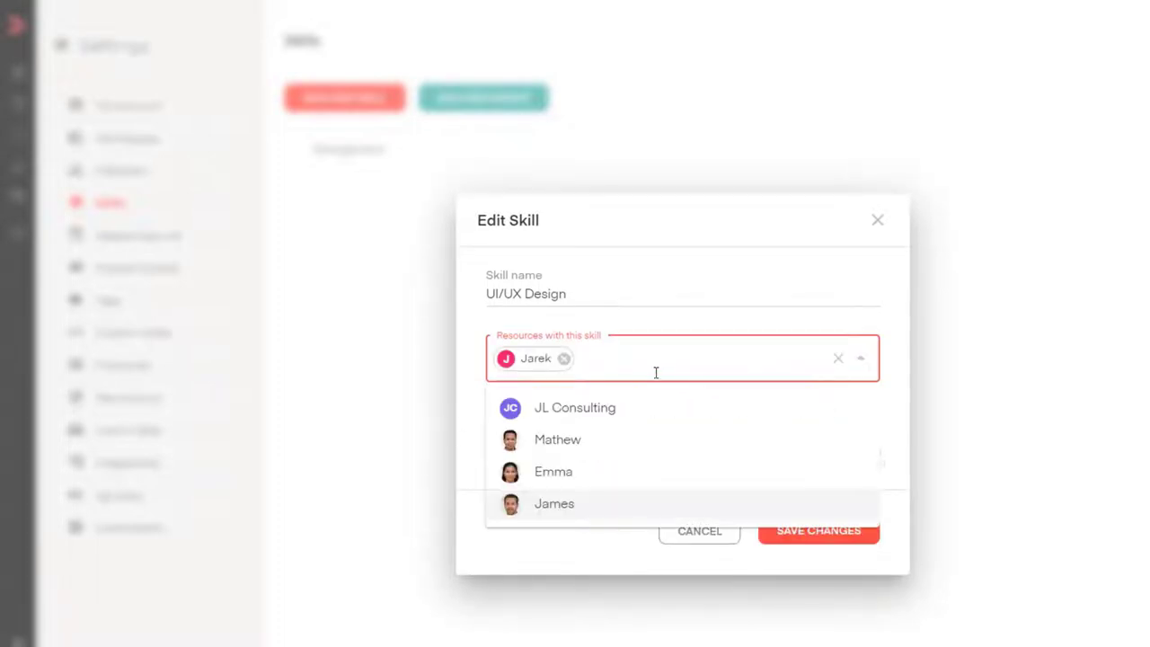
pyautogui.click(587, 474)
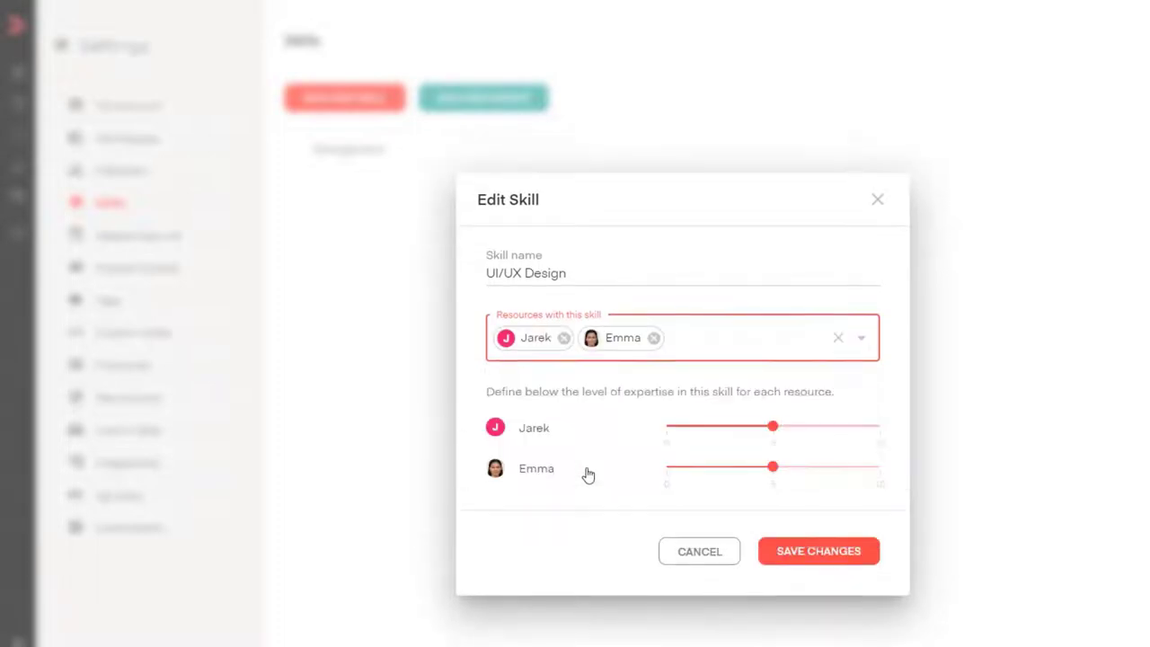
pyautogui.moveTo(781, 426); pyautogui.dragTo(828, 481)
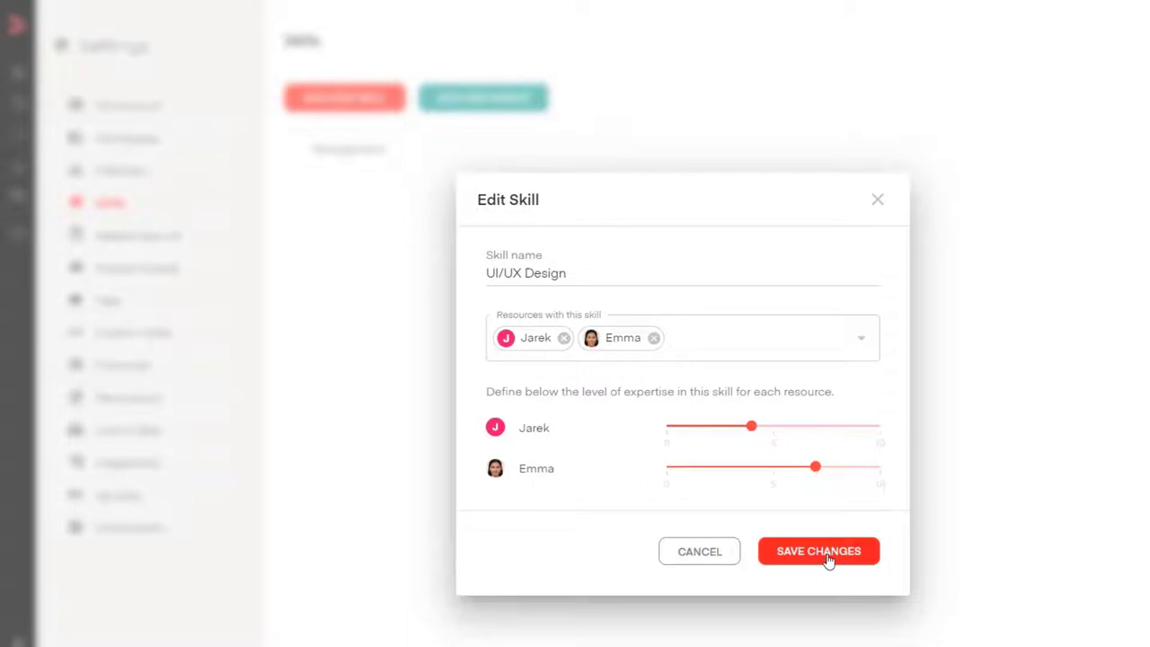
pyautogui.click(828, 551)
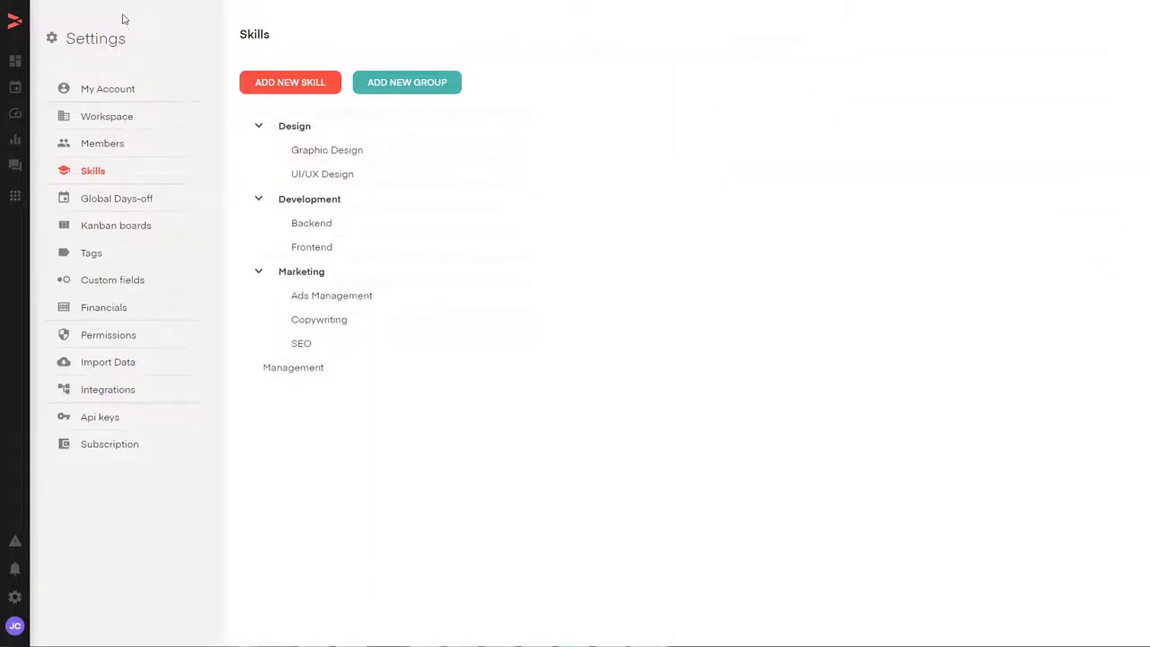
# Inspect the resources holding the UI/UX Design, Backend and Frontend skills.
pyautogui.click(361, 173)
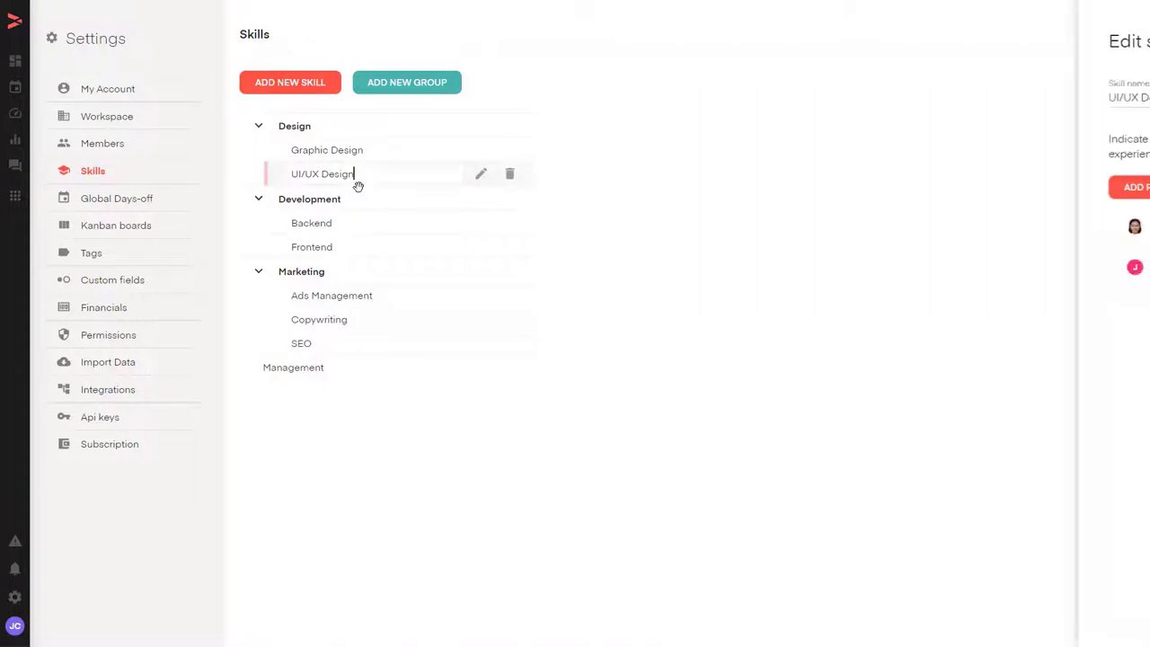
pyautogui.click(359, 223)
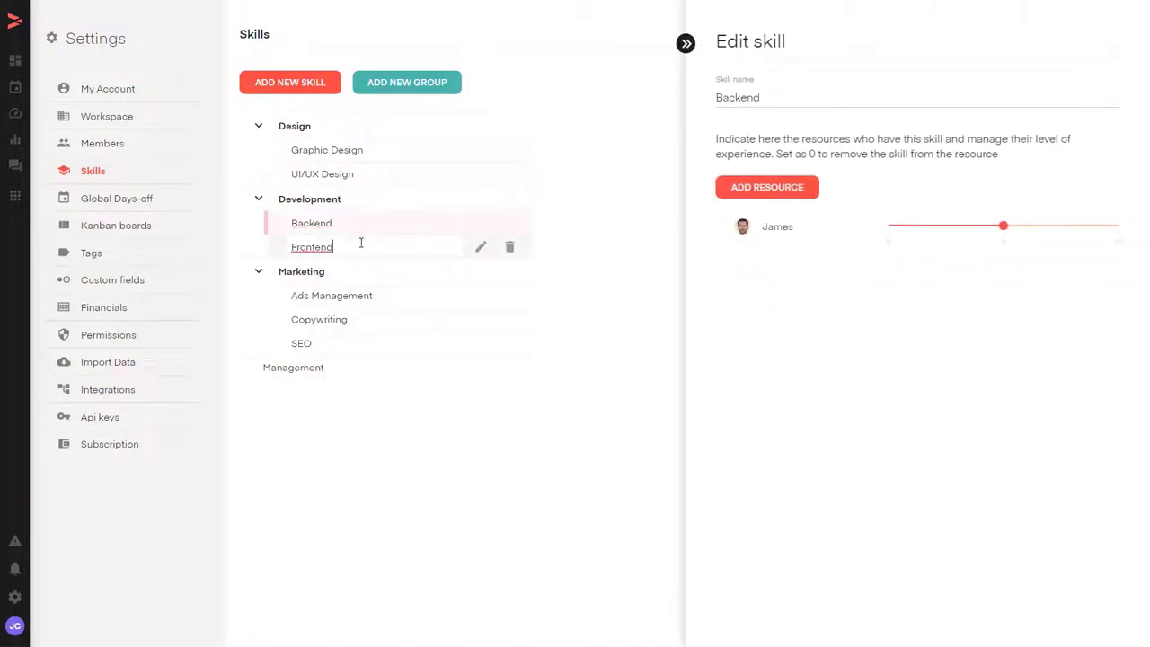
pyautogui.click(360, 244)
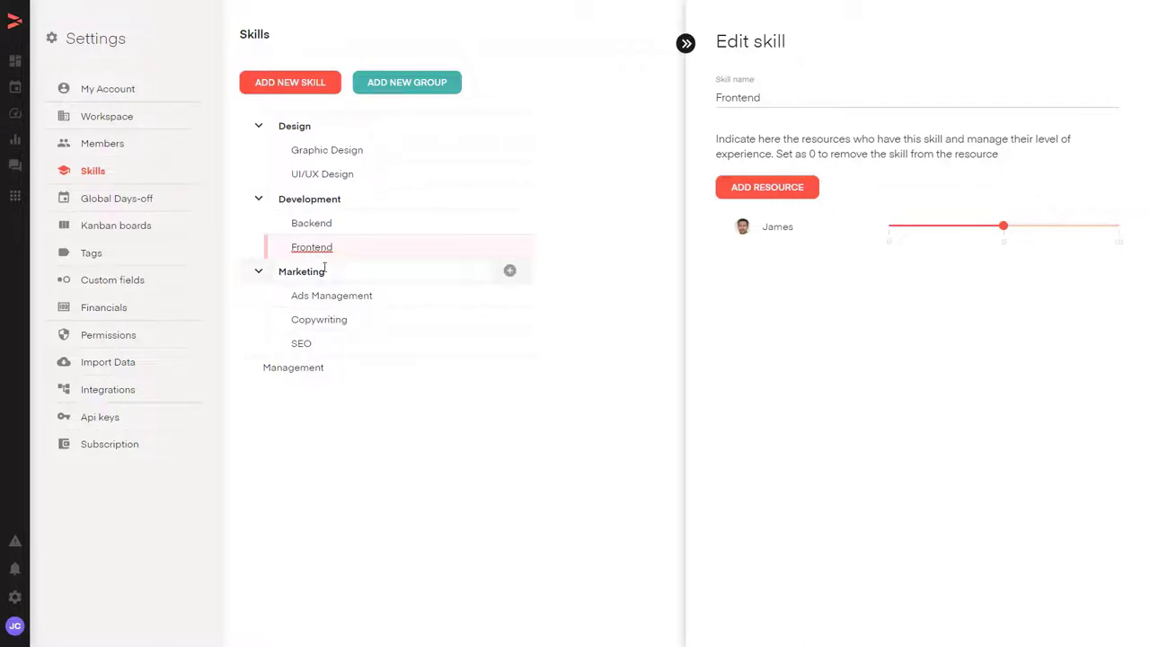
pyautogui.moveTo(21, 198)
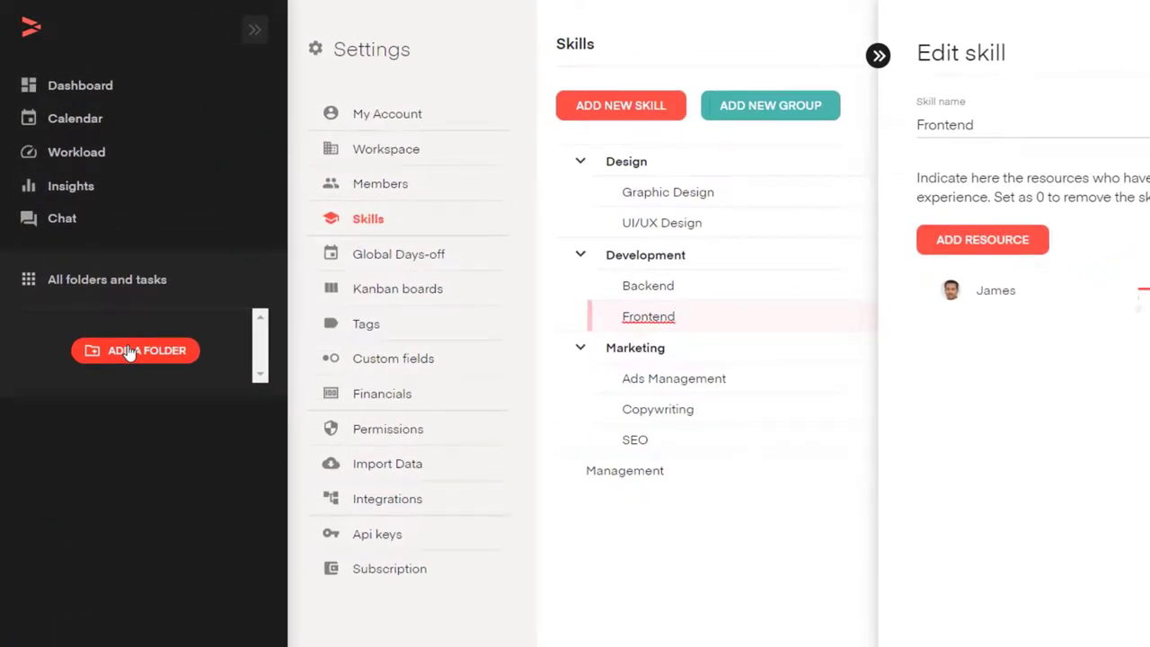
# Create and save a folder named 'Project 1' and view its timeline.
pyautogui.click(129, 352)
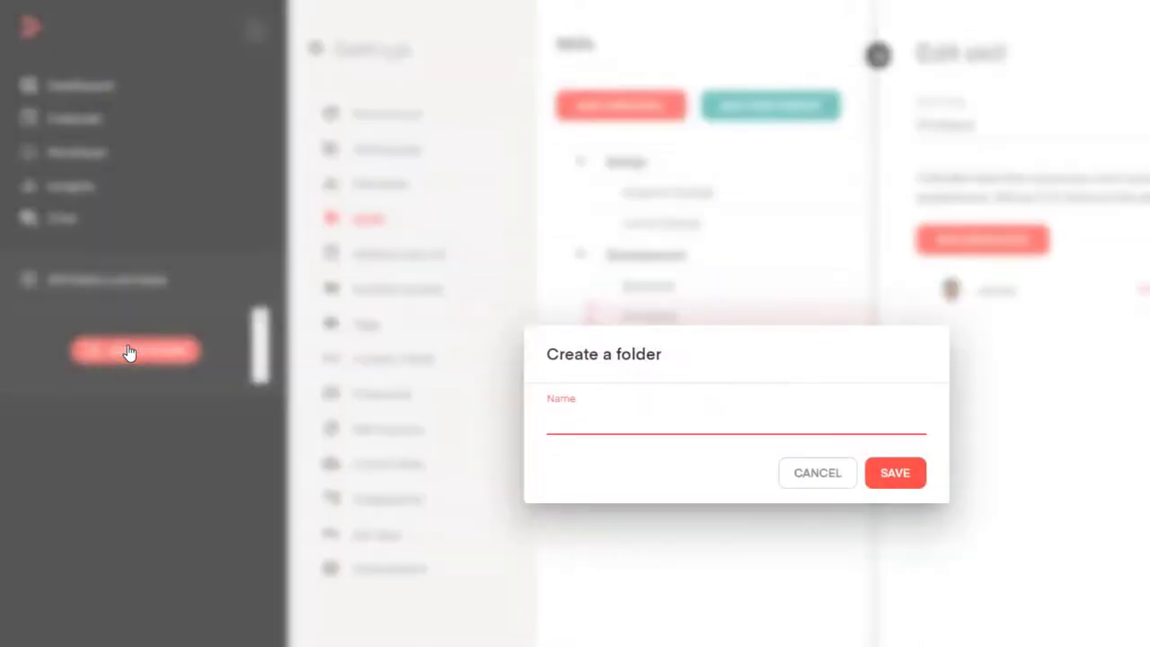
pyautogui.write('Project 1')
pyautogui.click(894, 473)
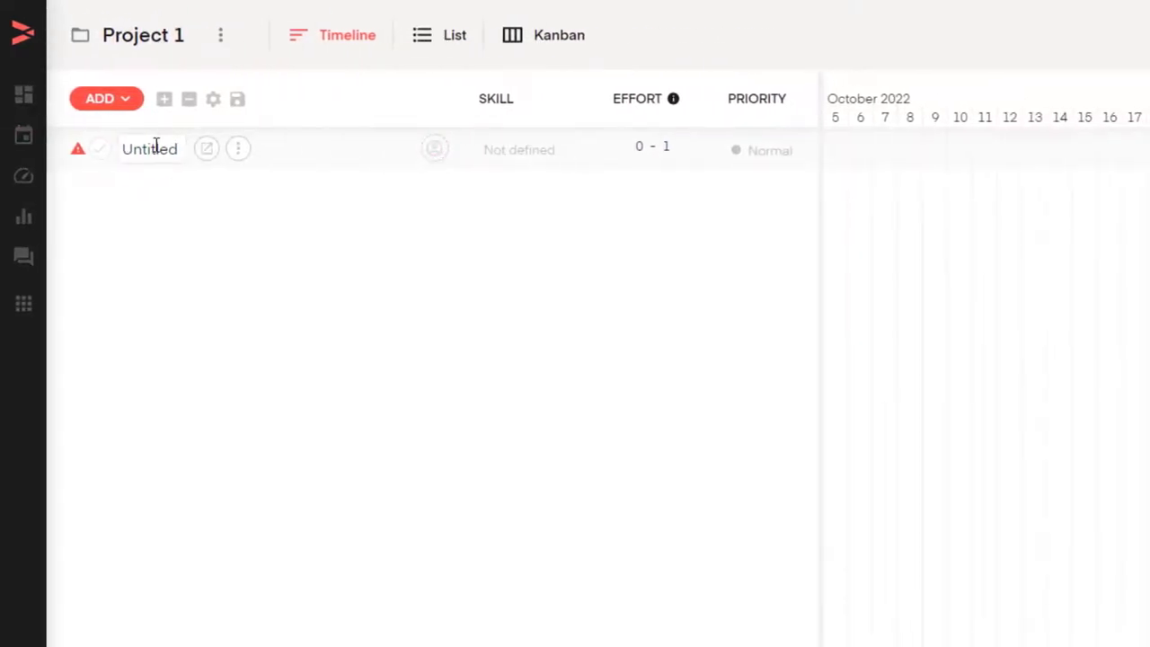
pyautogui.click(124, 101)
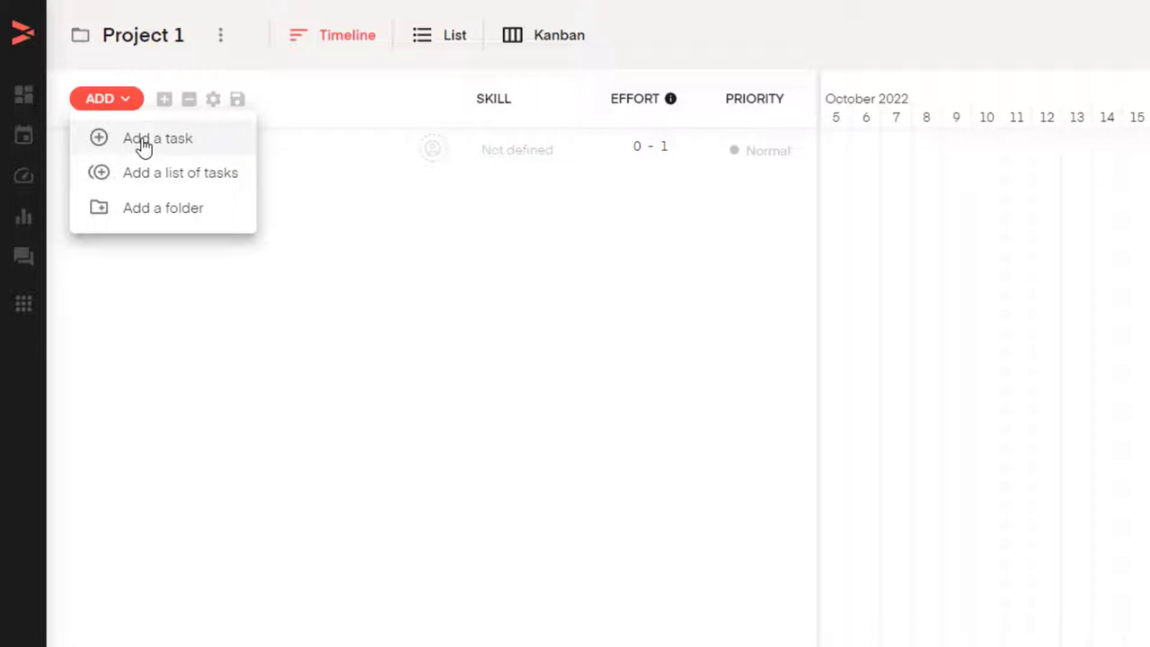
# Add the task 'Name of the task' to Project 1, requiring the UI/UX Design skill.
pyautogui.click(143, 139)
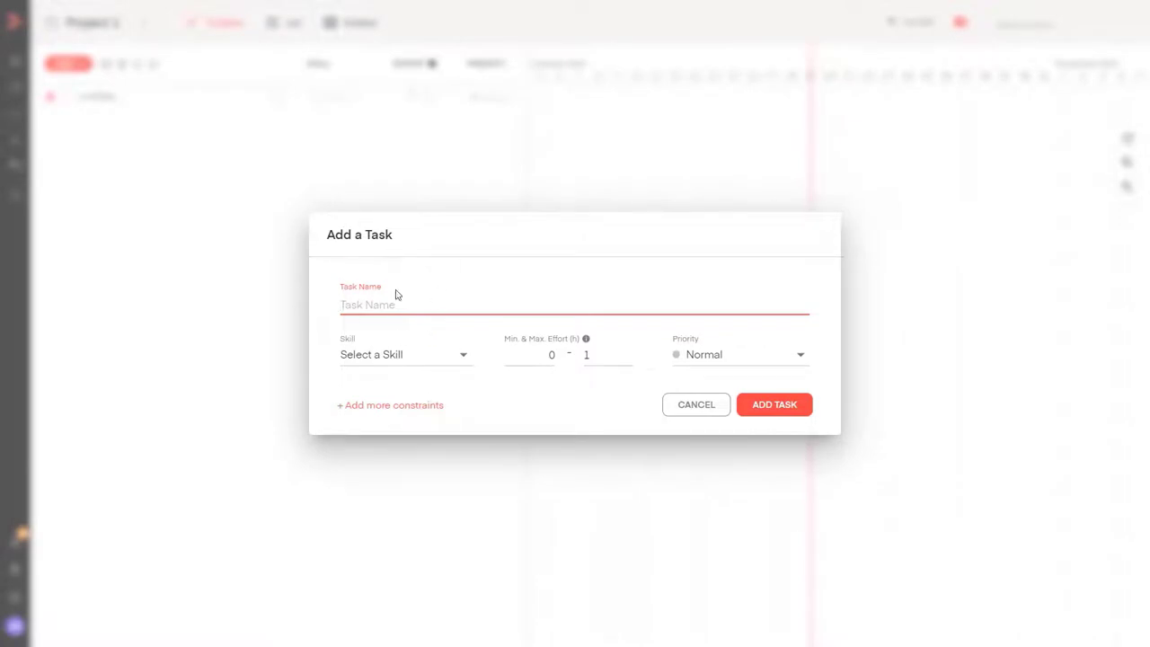
pyautogui.write('T')
pyautogui.press('BackSpace')
pyautogui.write('Name of the task')
pyautogui.click(409, 359)
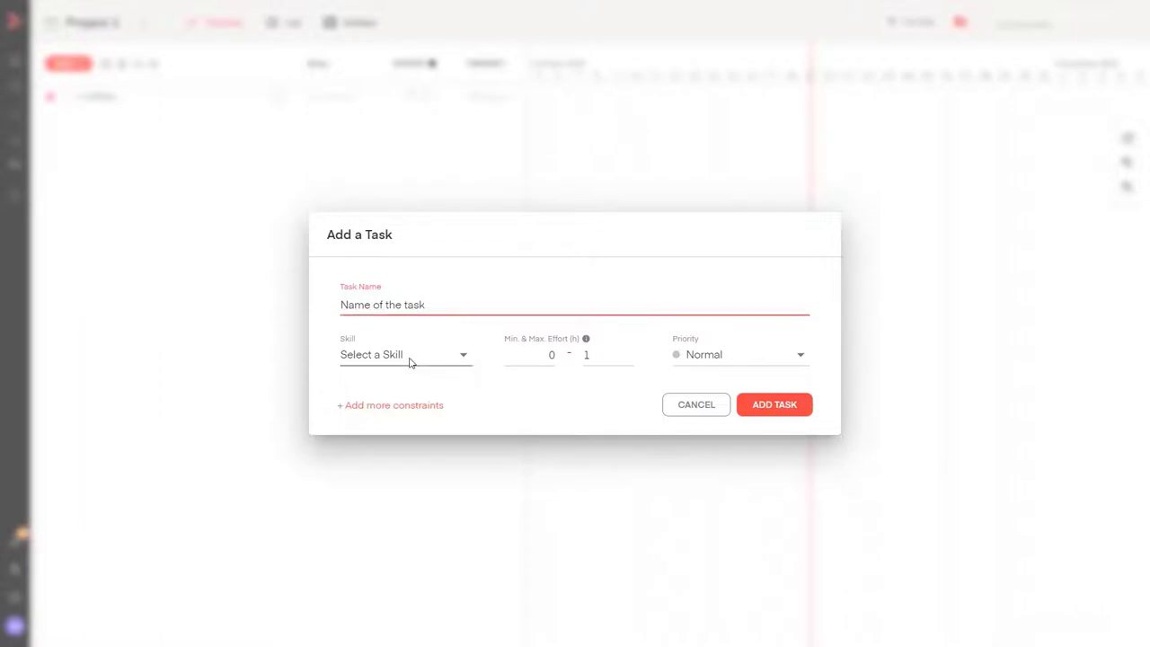
pyautogui.click(536, 321)
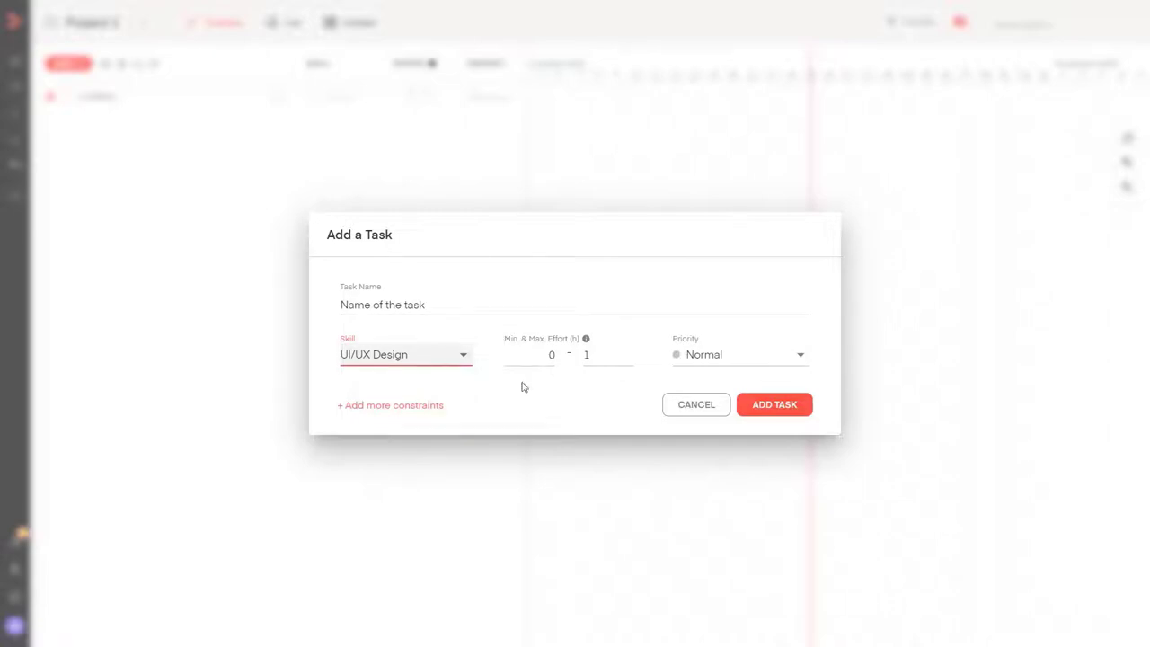
pyautogui.click(390, 406)
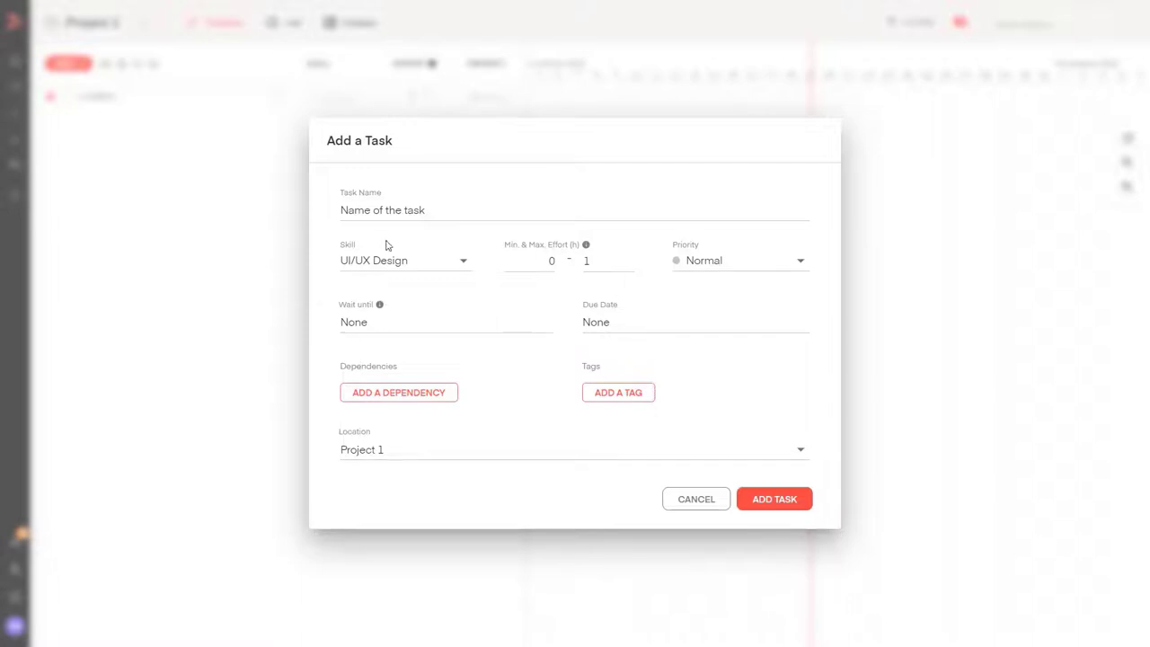
pyautogui.click(769, 499)
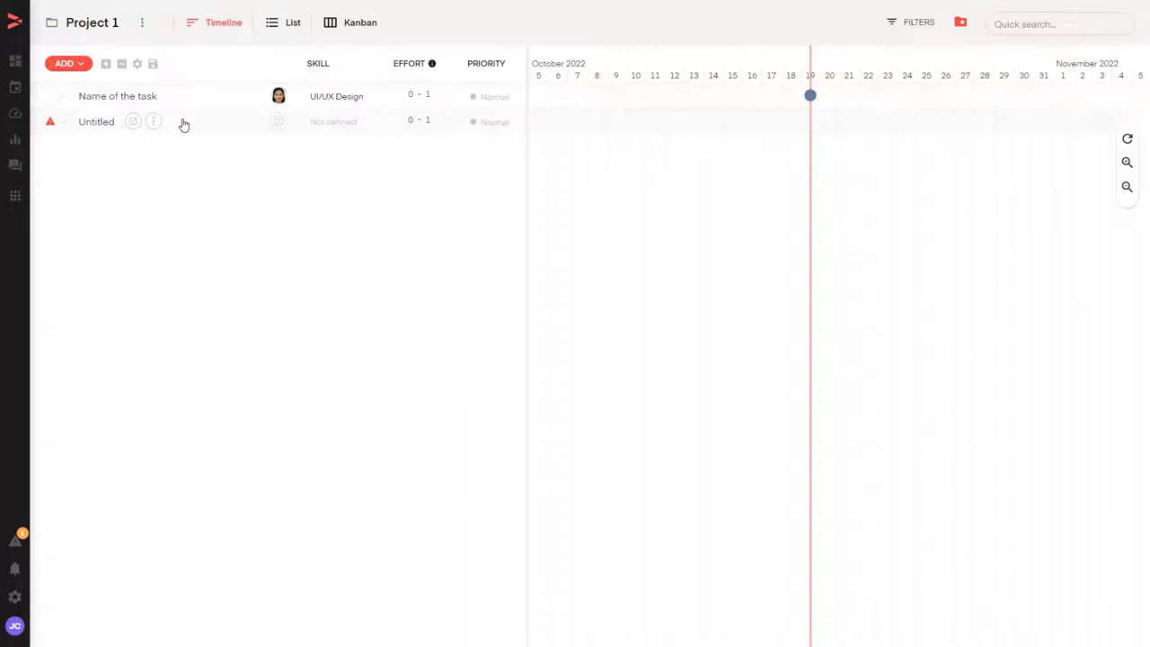
# Paste the help example's Project A and Project B tasks into a new Add a list of tasks dialog.
pyautogui.click(79, 65)
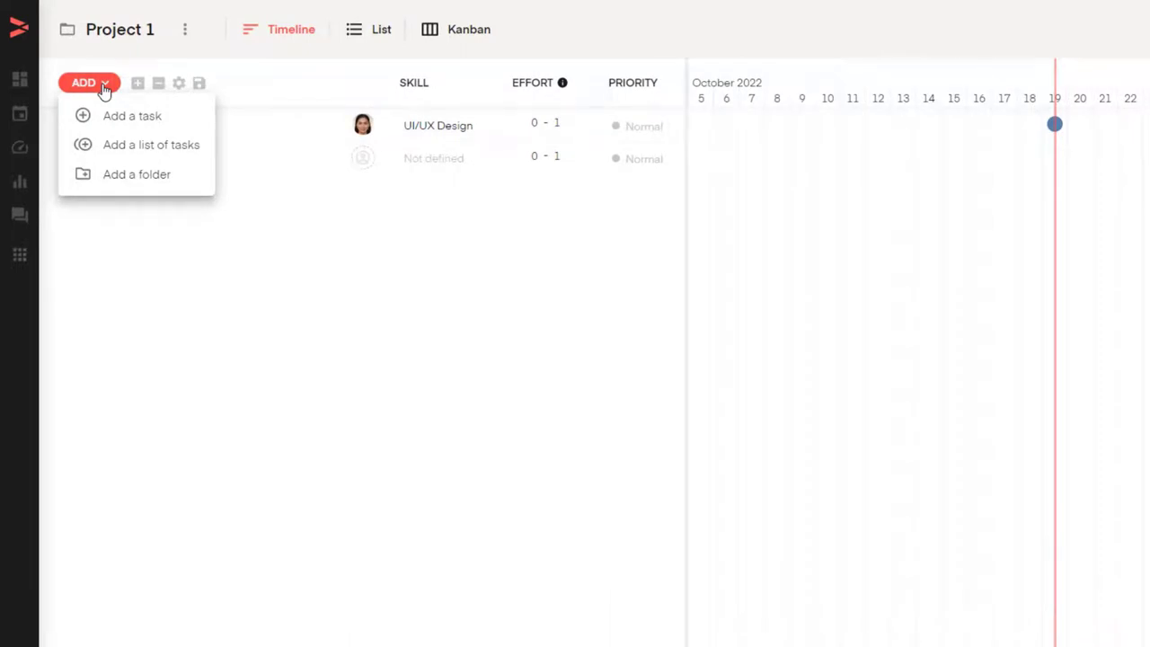
pyautogui.click(132, 148)
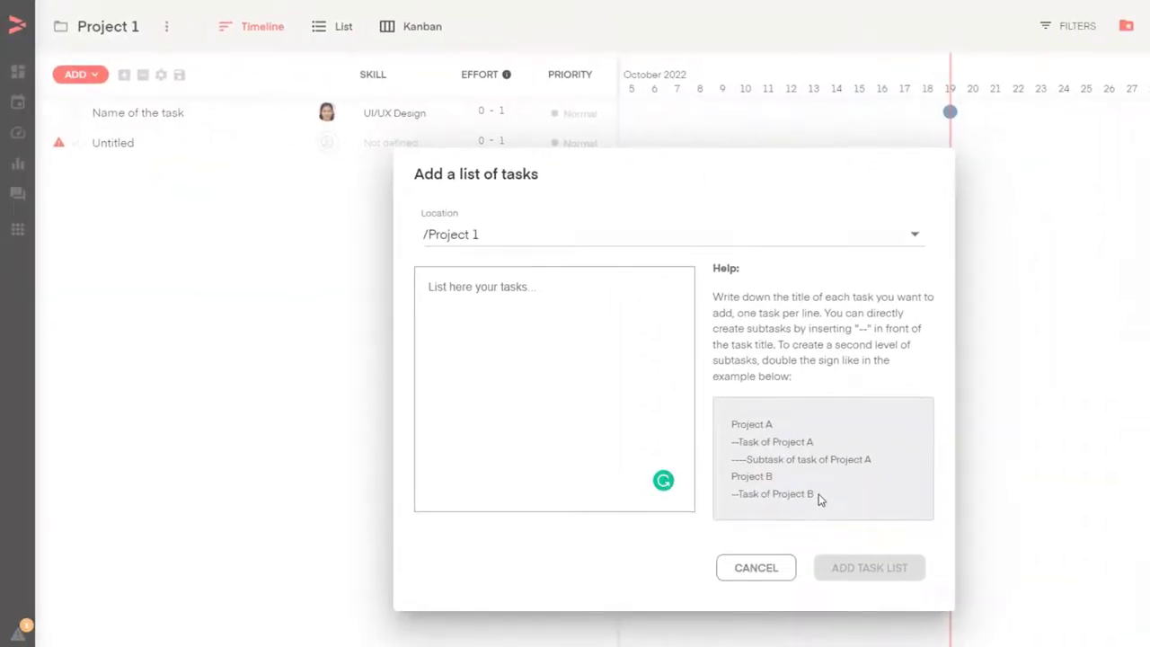
pyautogui.moveTo(730, 424); pyautogui.dragTo(821, 495)
pyautogui.hotkey('ctrl', 'c')
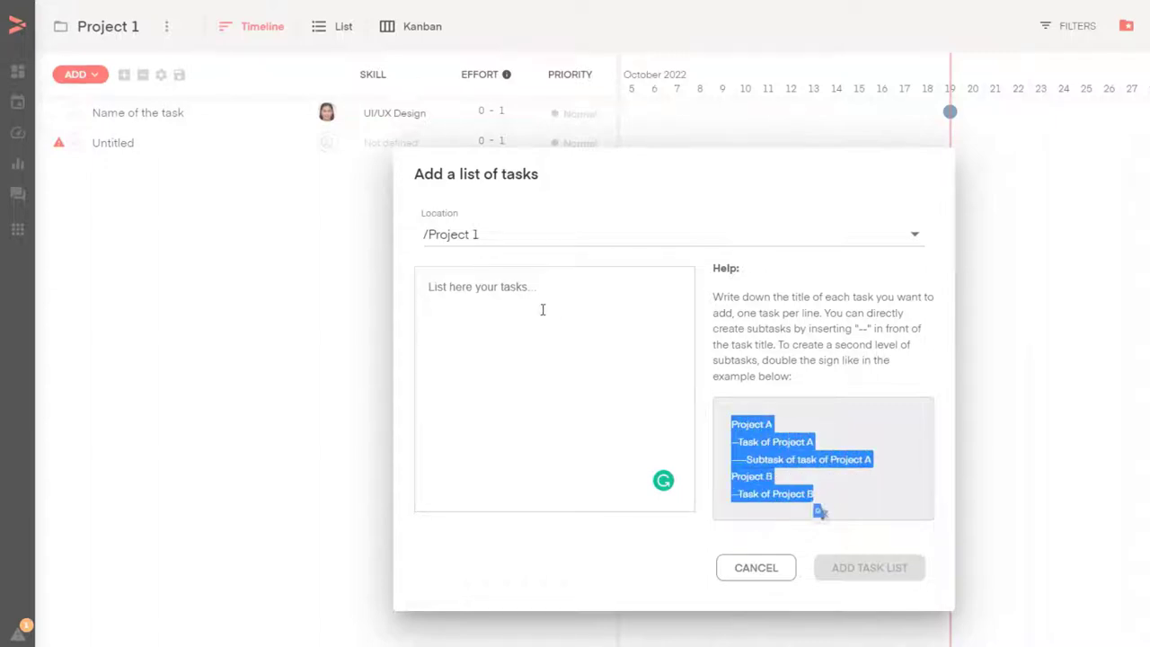
pyautogui.click(542, 309)
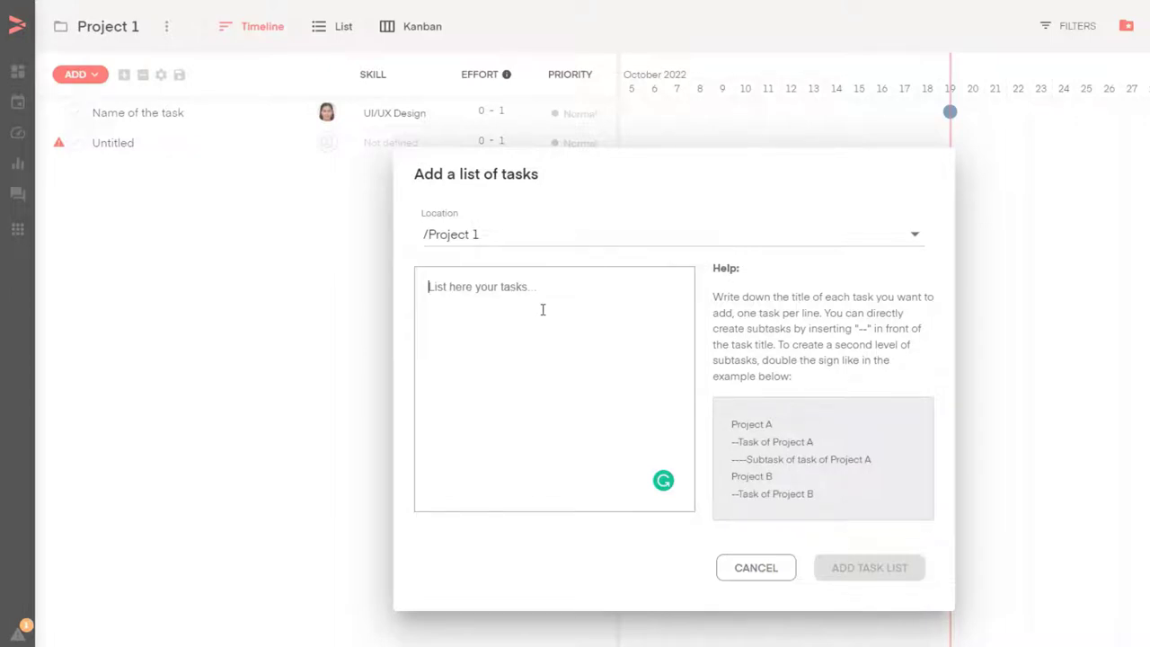
pyautogui.hotkey('ctrl', 'v')
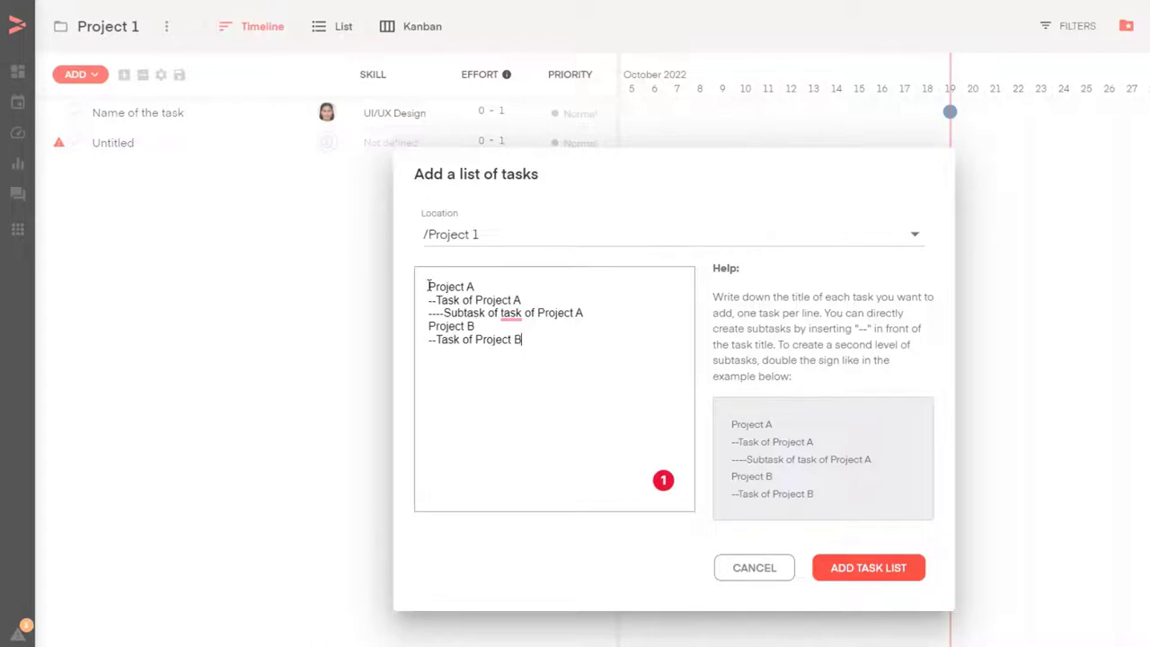
# Highlight the dash prefixes that mark Project A's task and its nested subtask.
pyautogui.moveTo(437, 300); pyautogui.dragTo(428, 341)
pyautogui.moveTo(462, 300); pyautogui.dragTo(531, 298)
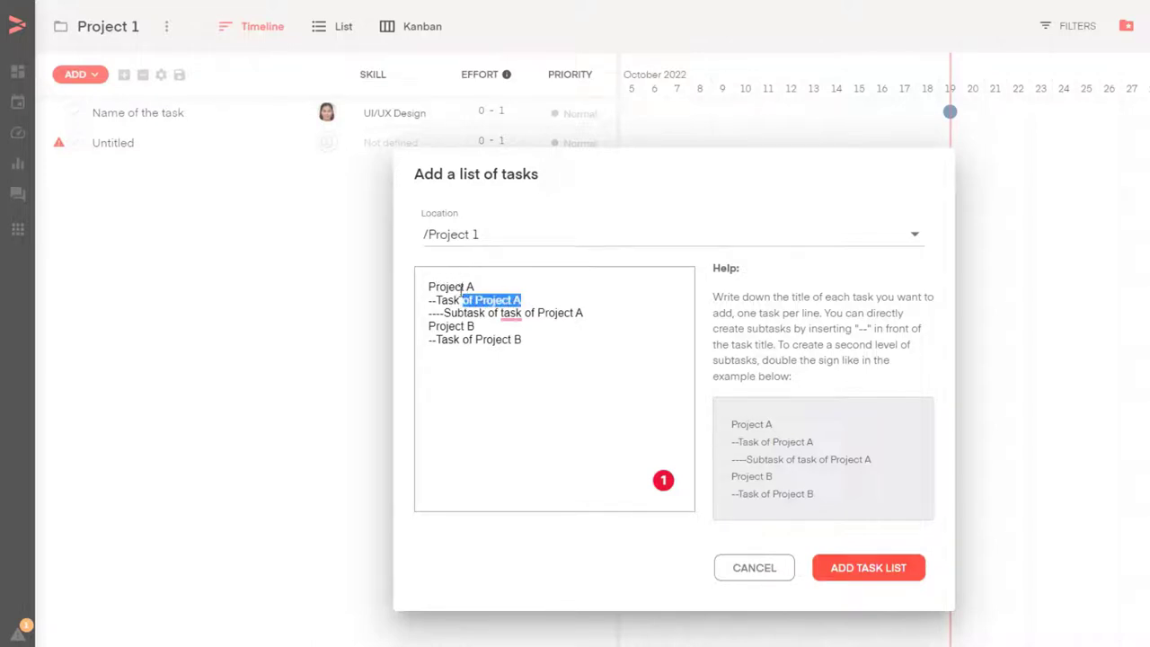
pyautogui.moveTo(449, 313); pyautogui.dragTo(593, 314)
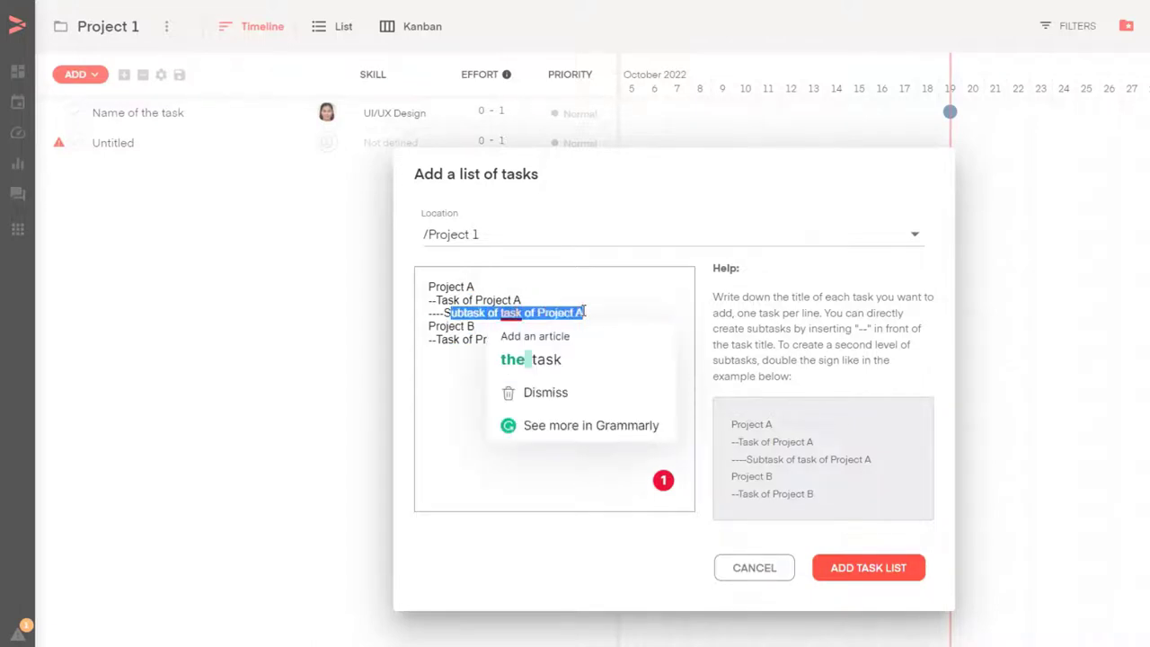
pyautogui.moveTo(448, 300); pyautogui.dragTo(515, 300)
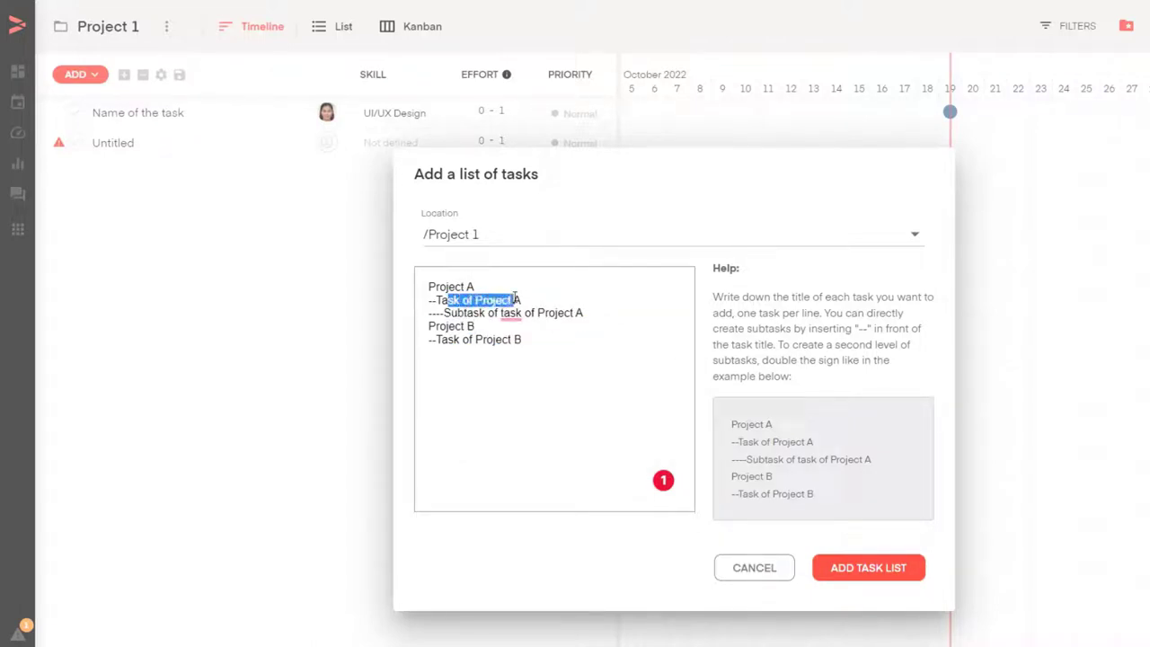
# Keep /Project 1 as the location and add the task list.
pyautogui.click(510, 237)
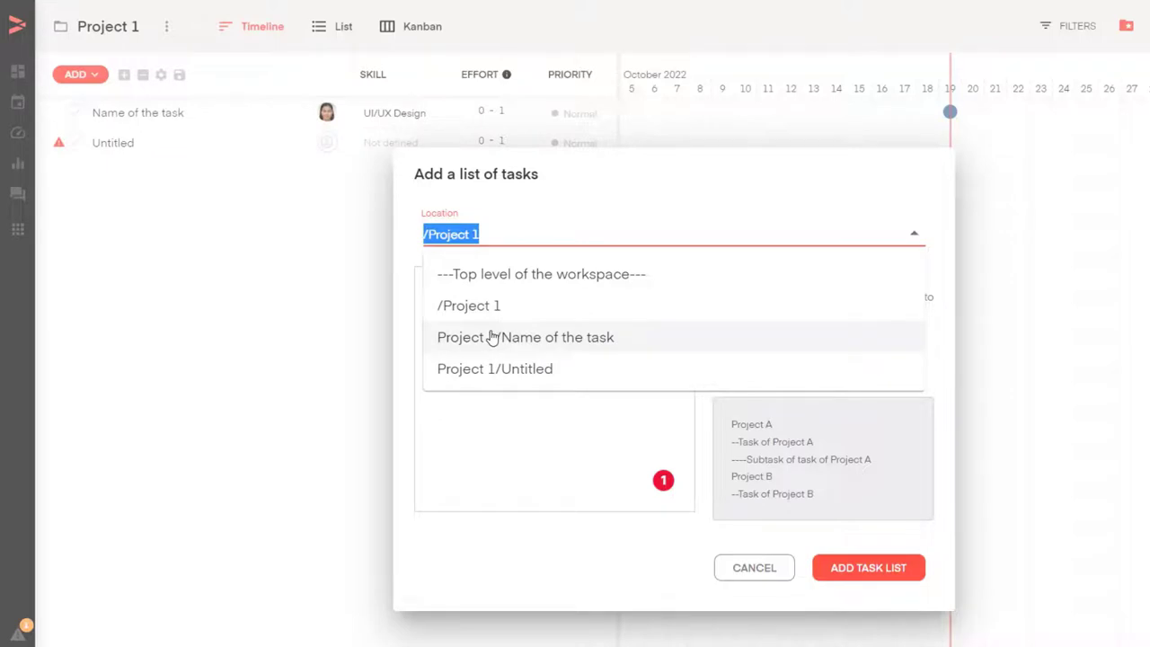
pyautogui.click(505, 305)
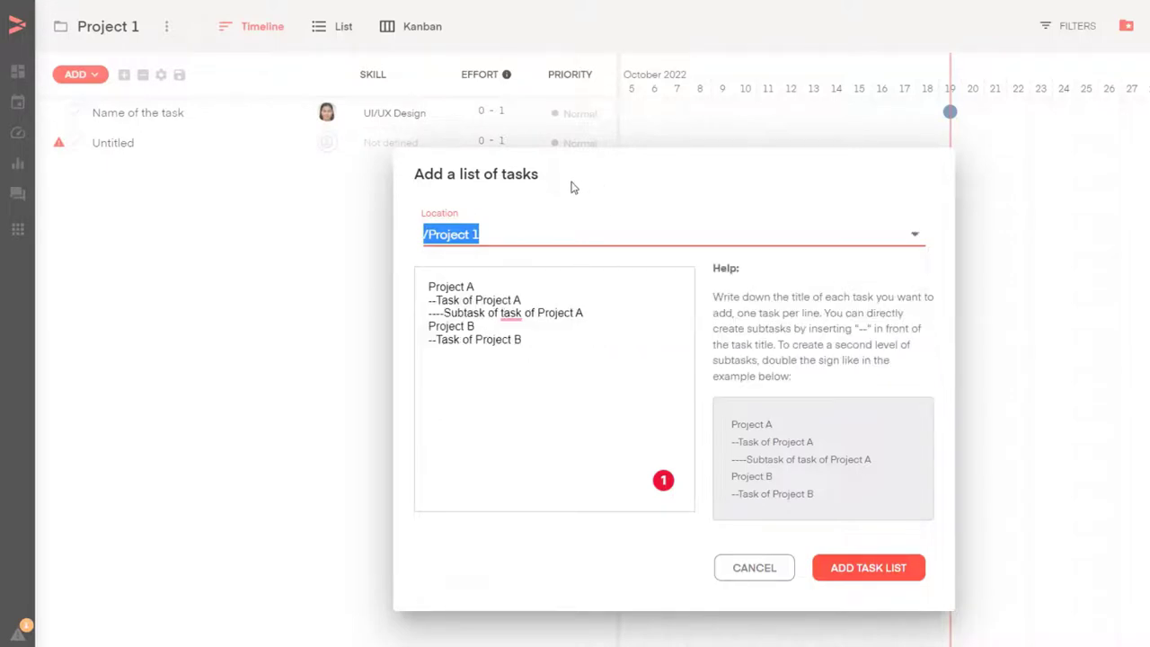
pyautogui.click(864, 568)
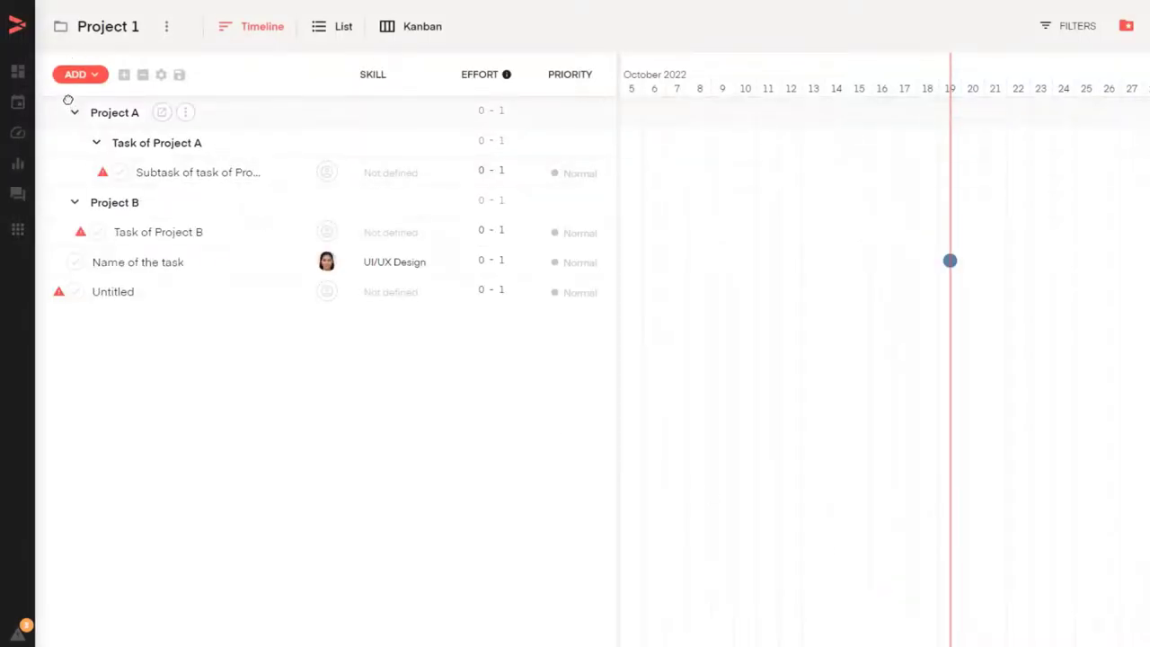
# Collapse Project 1 in All folders and tasks to one row with combined effort 0–4.
pyautogui.moveTo(16, 148)
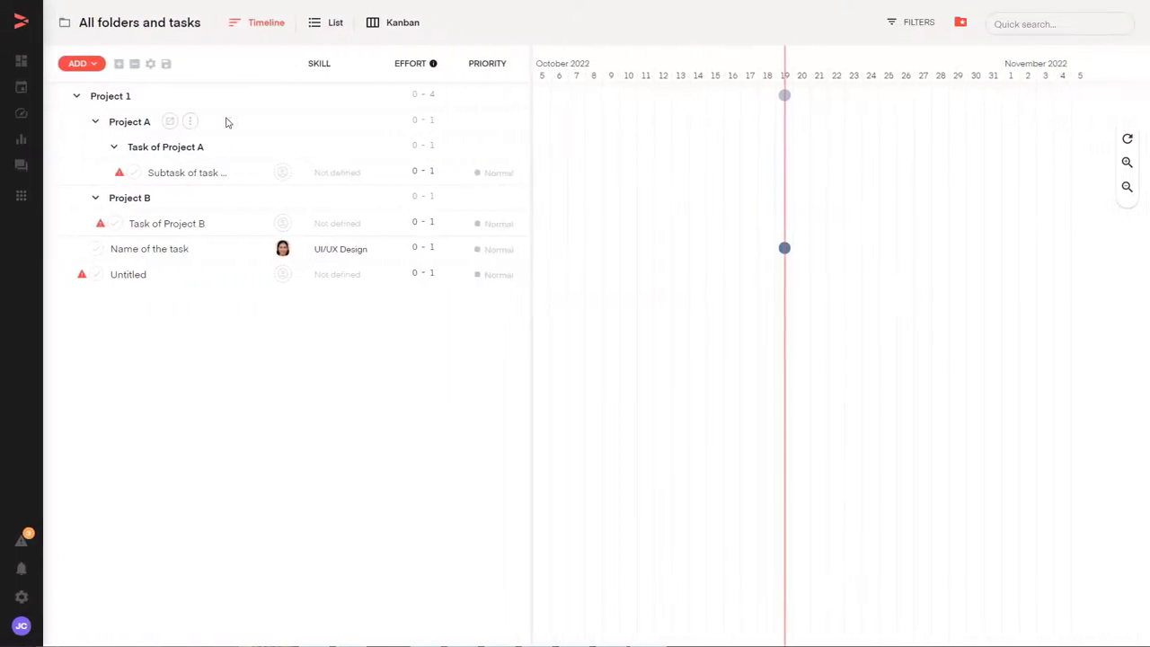
pyautogui.click(63, 95)
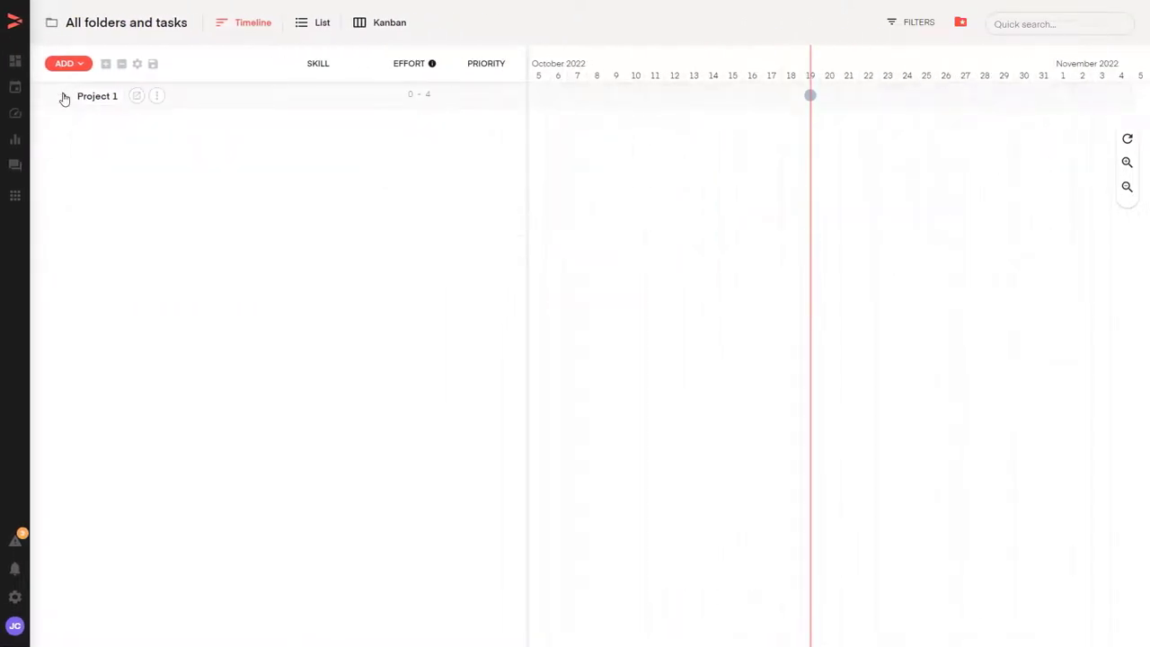
# Delete Project 1 and all its tasks, then return to Workspace settings.
pyautogui.click(156, 95)
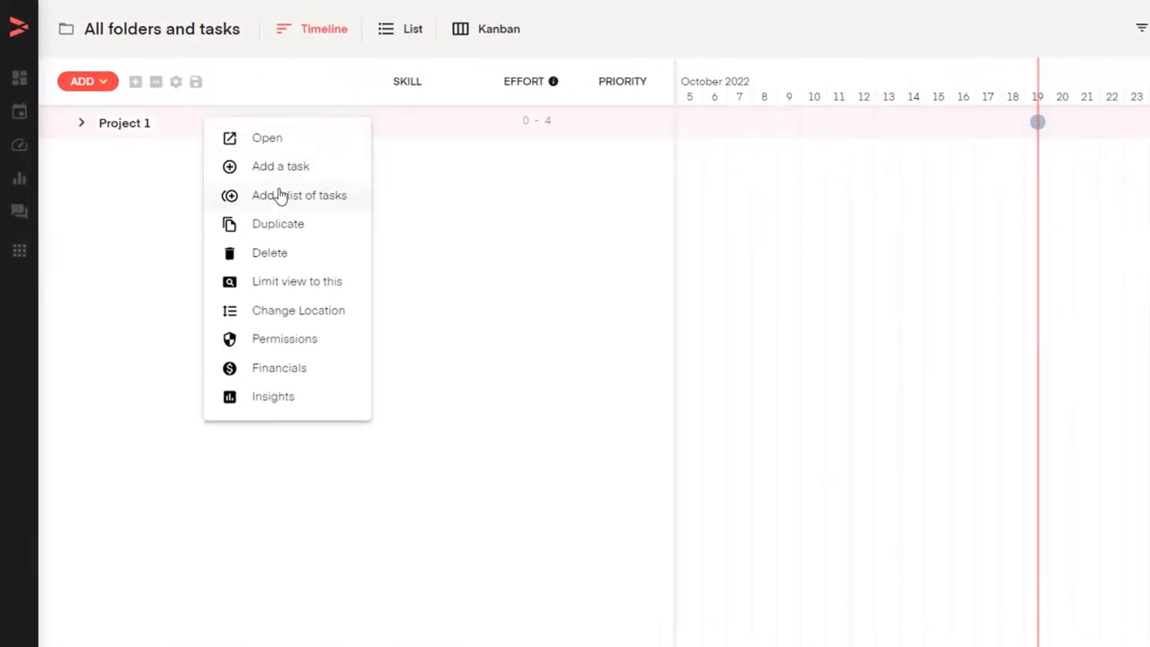
pyautogui.click(294, 255)
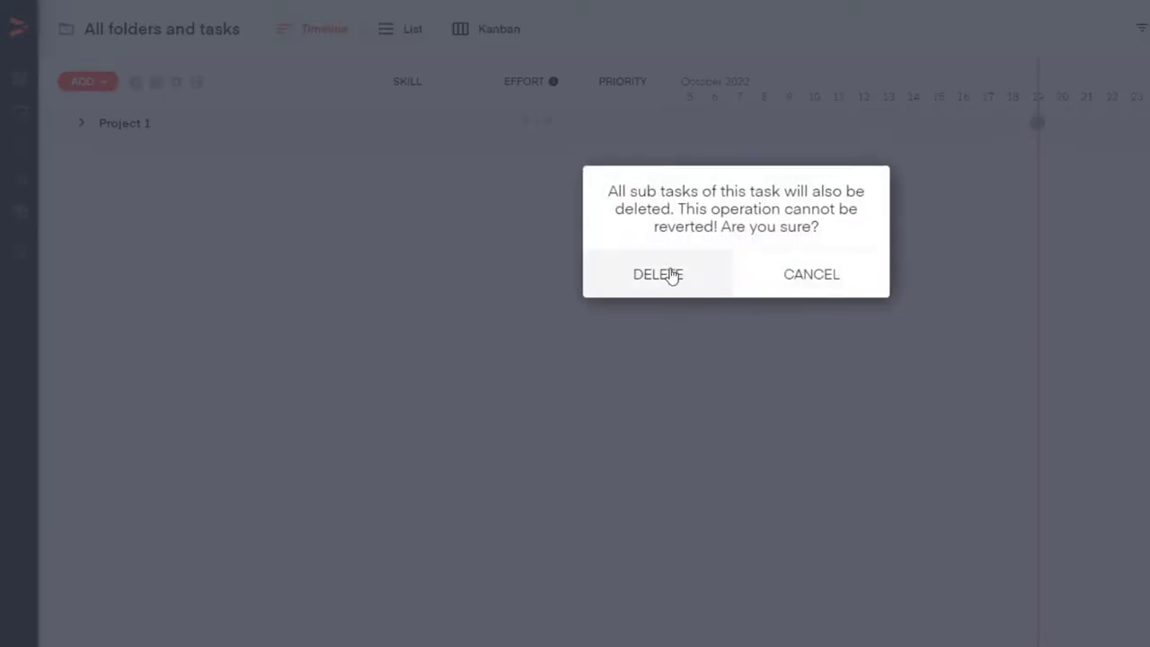
pyautogui.click(672, 277)
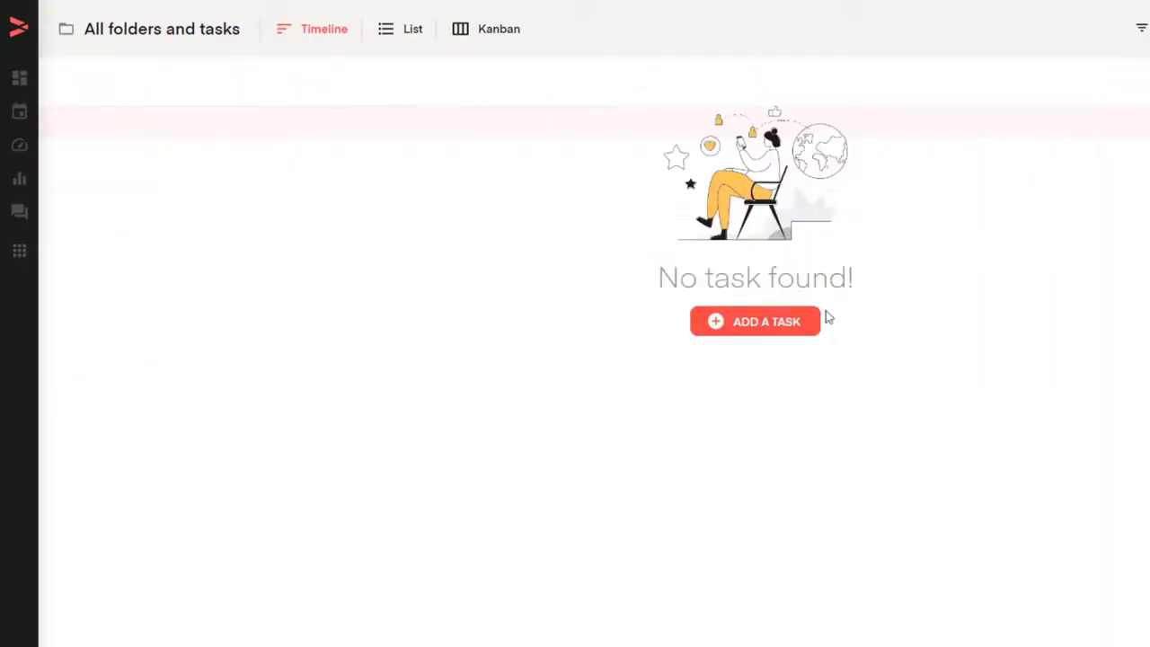
pyautogui.moveTo(84, 278)
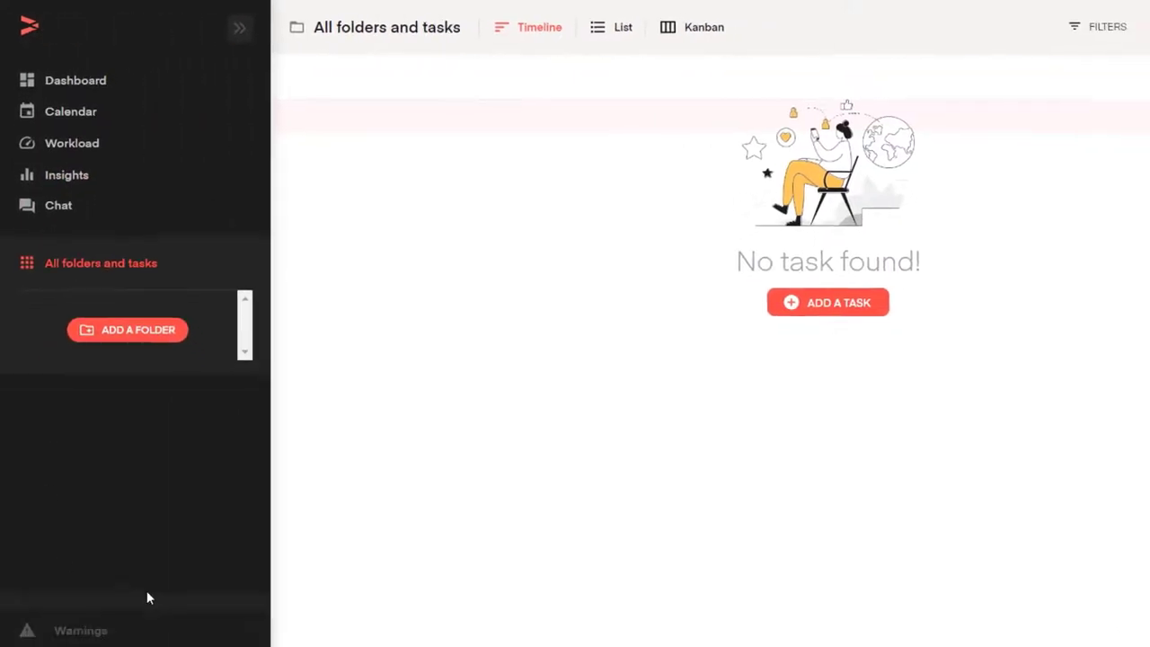
pyautogui.click(88, 589)
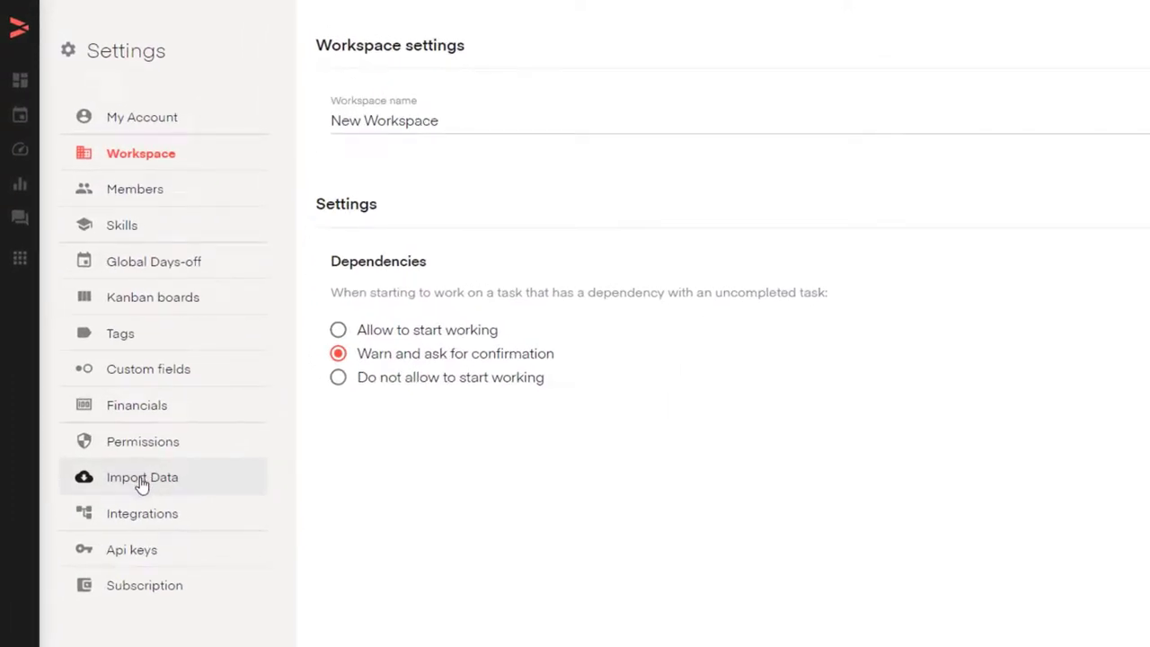
# Open the Import Data page in the workspace settings menu.
pyautogui.click(141, 484)
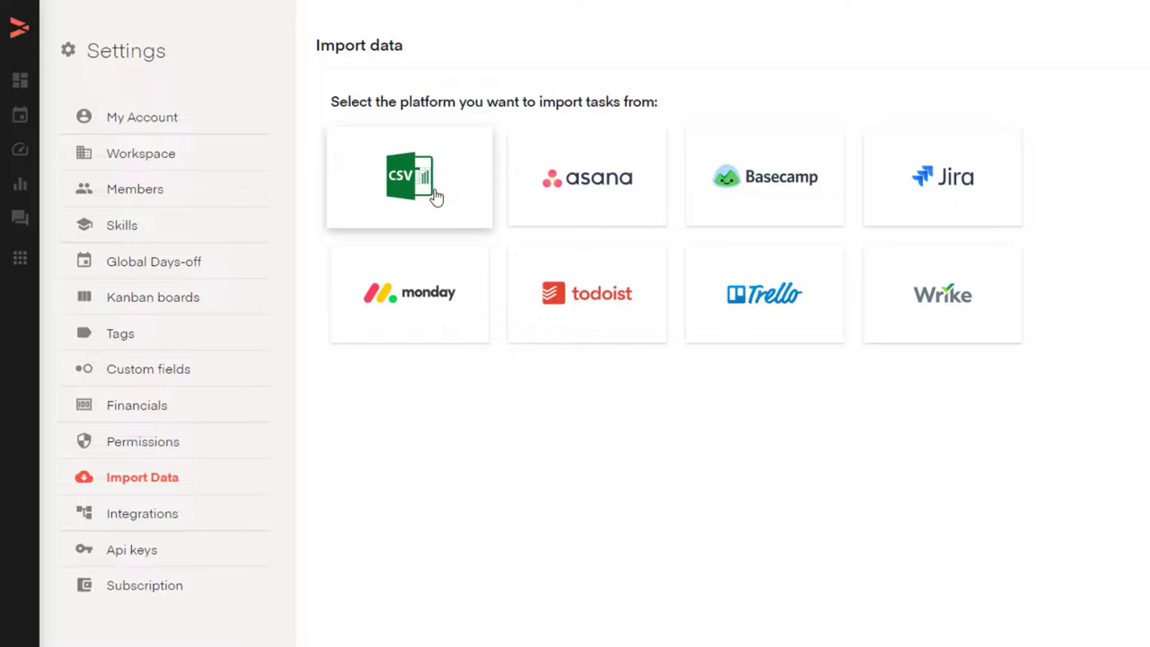
# Select CSV as the source and upload the example-csv file from Downloads.
pyautogui.click(436, 197)
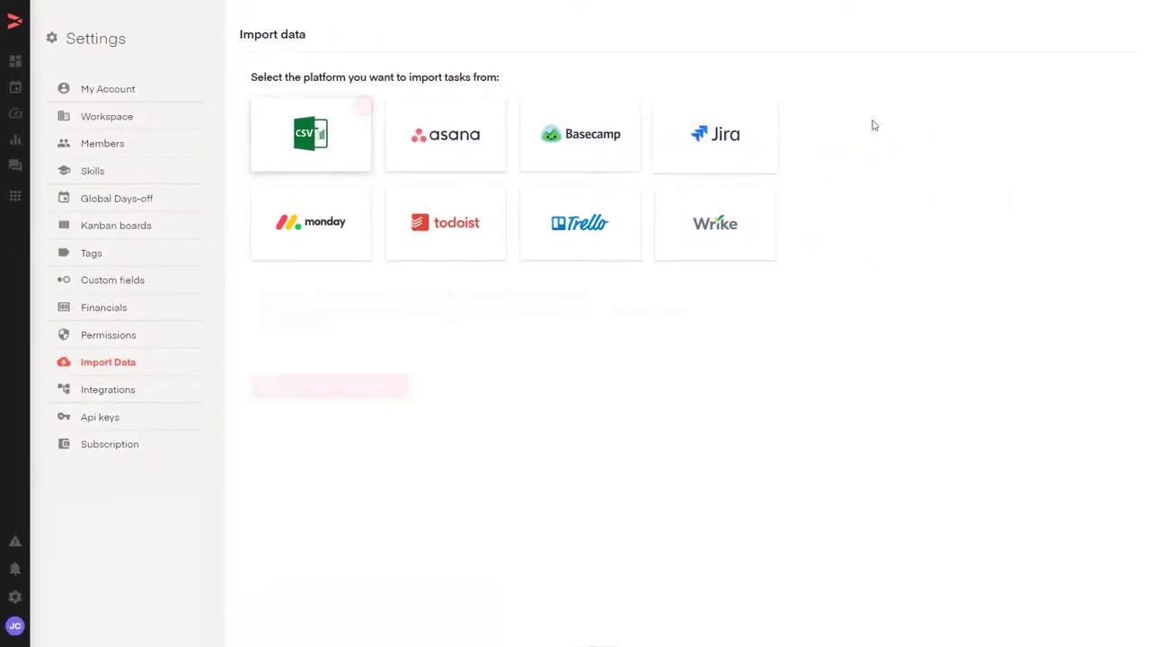
pyautogui.click(331, 134)
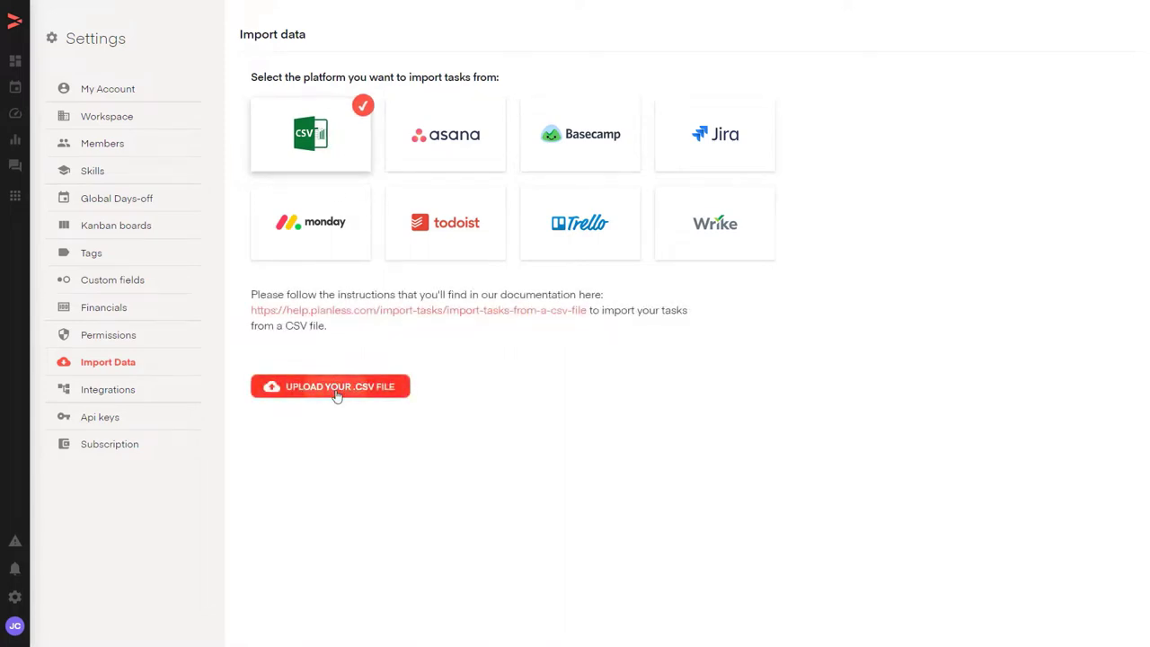
pyautogui.click(376, 391)
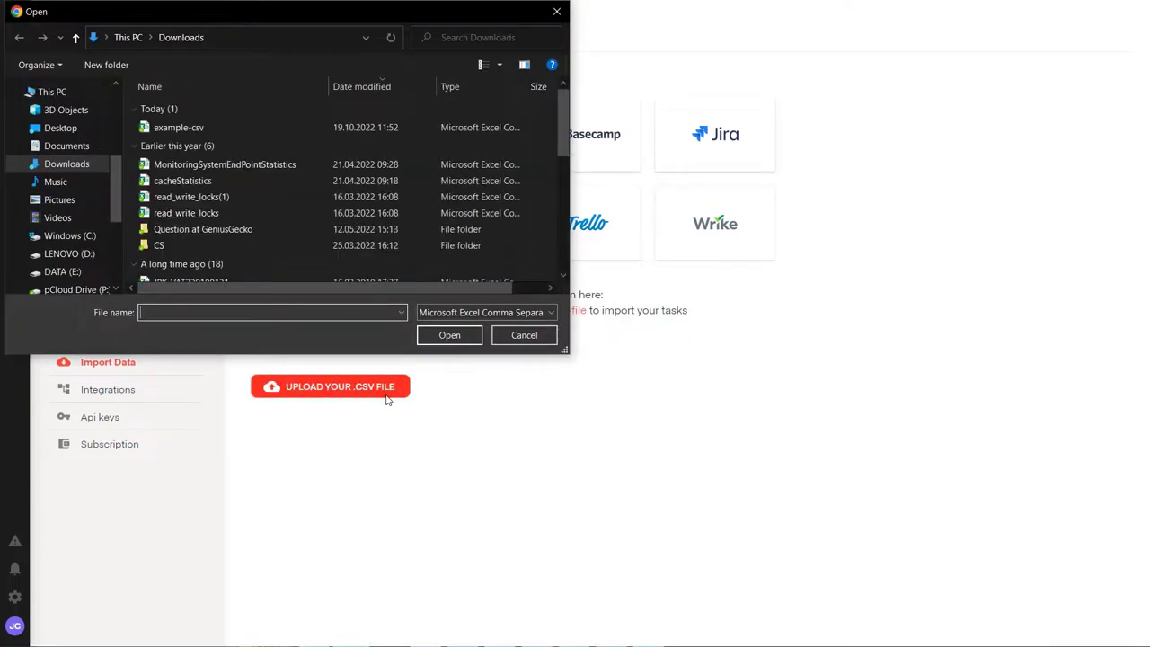
pyautogui.click(251, 129)
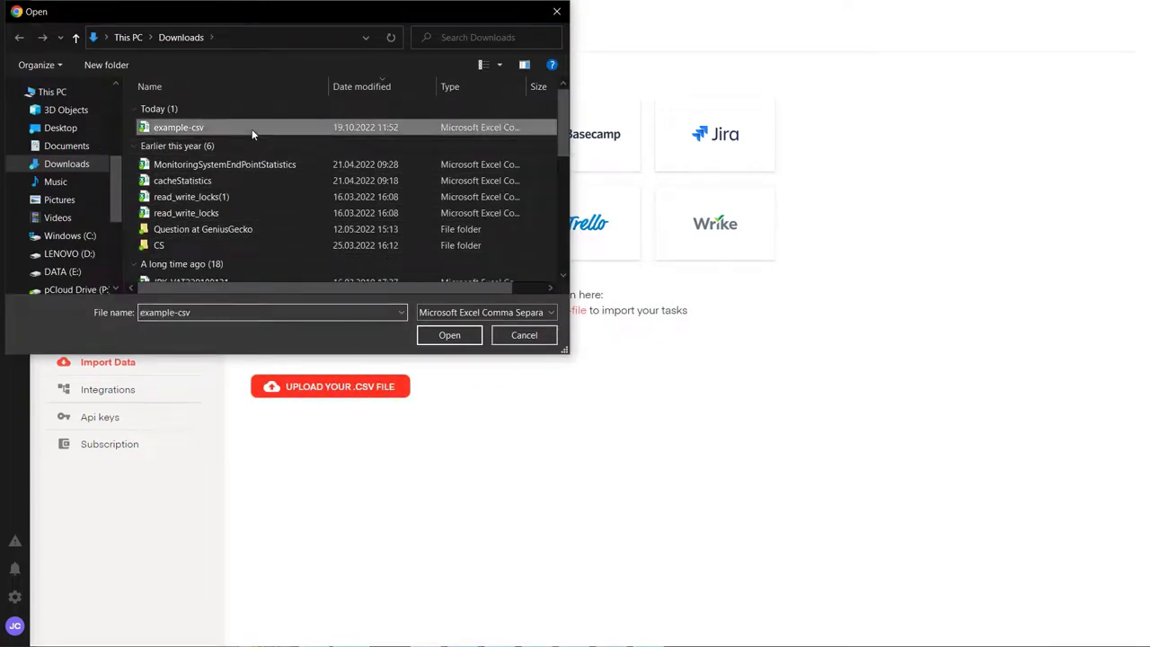
pyautogui.click(446, 334)
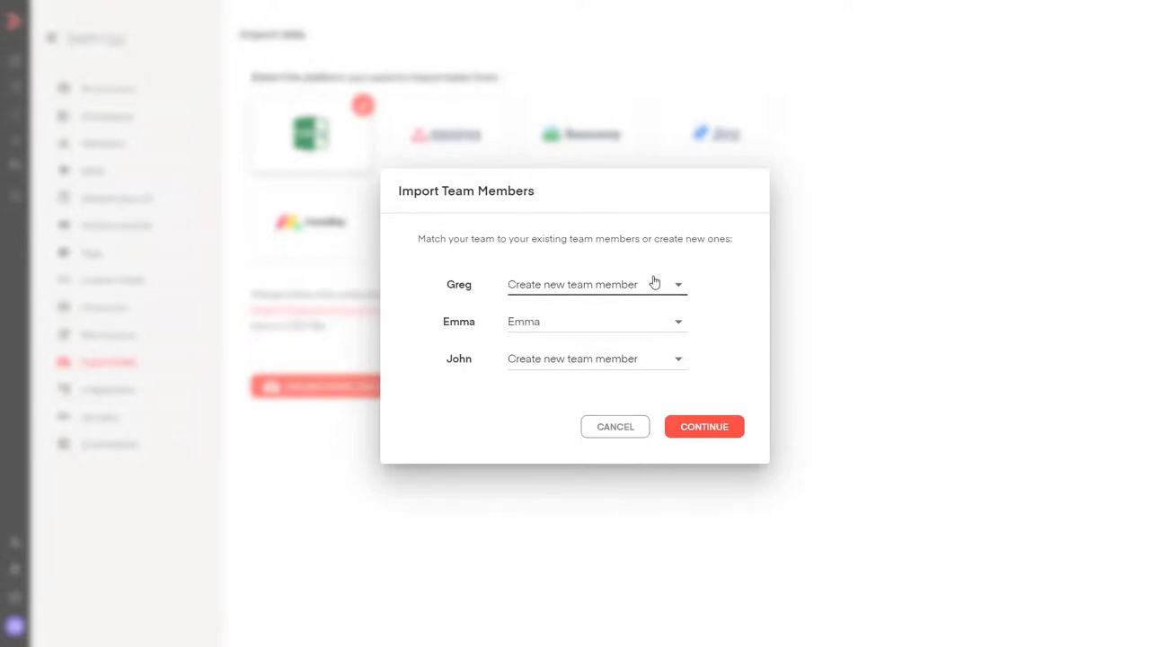
# Map the three imported people: first as a new member, others to existing members, then continue.
pyautogui.click(526, 289)
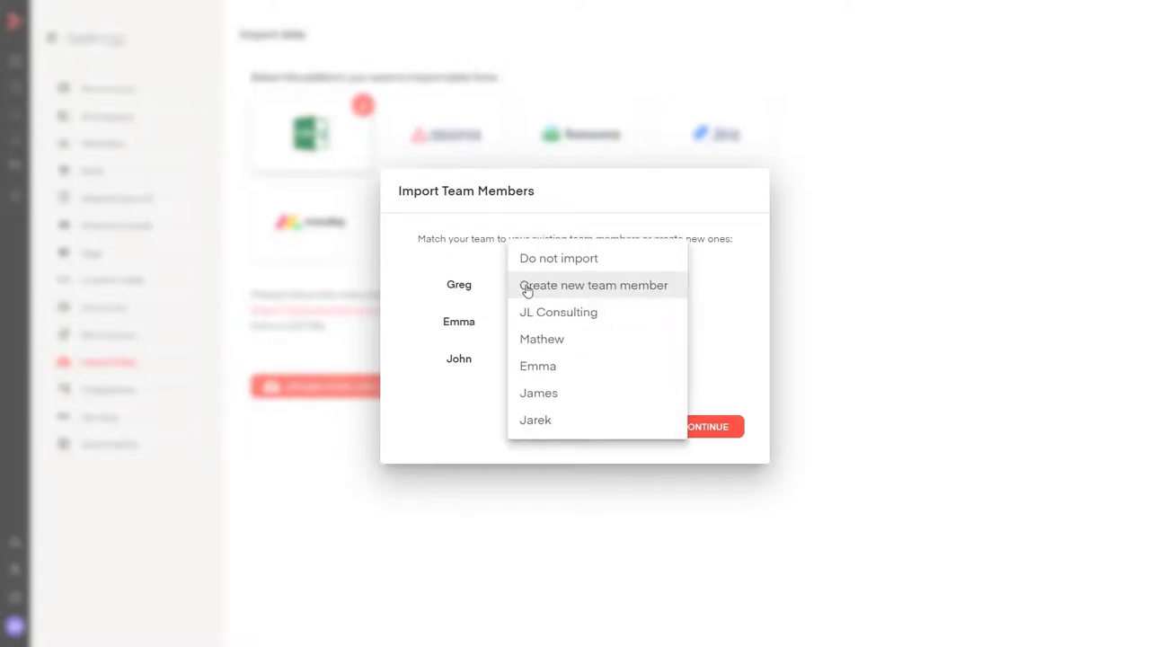
pyautogui.click(579, 288)
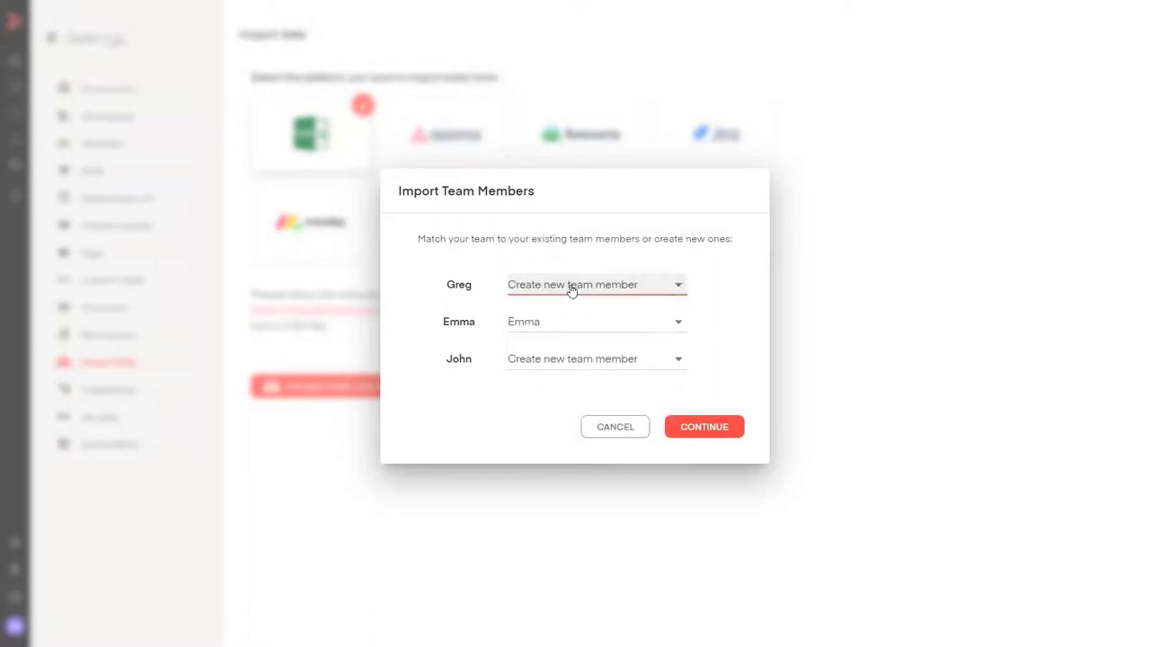
pyautogui.click(560, 361)
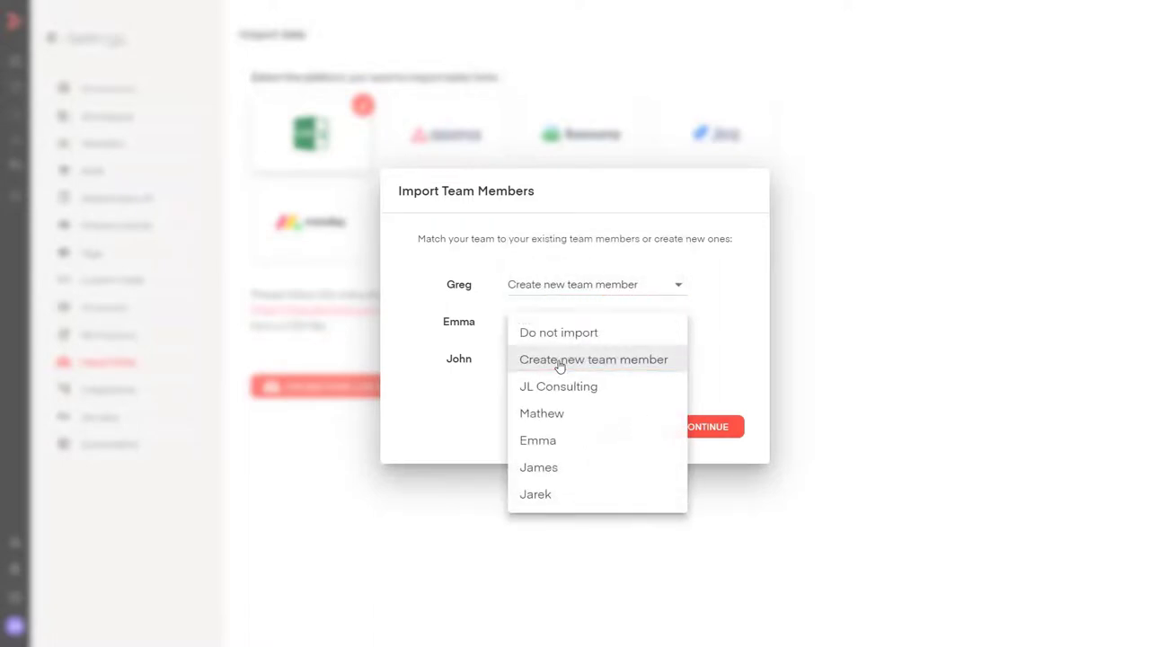
pyautogui.click(545, 419)
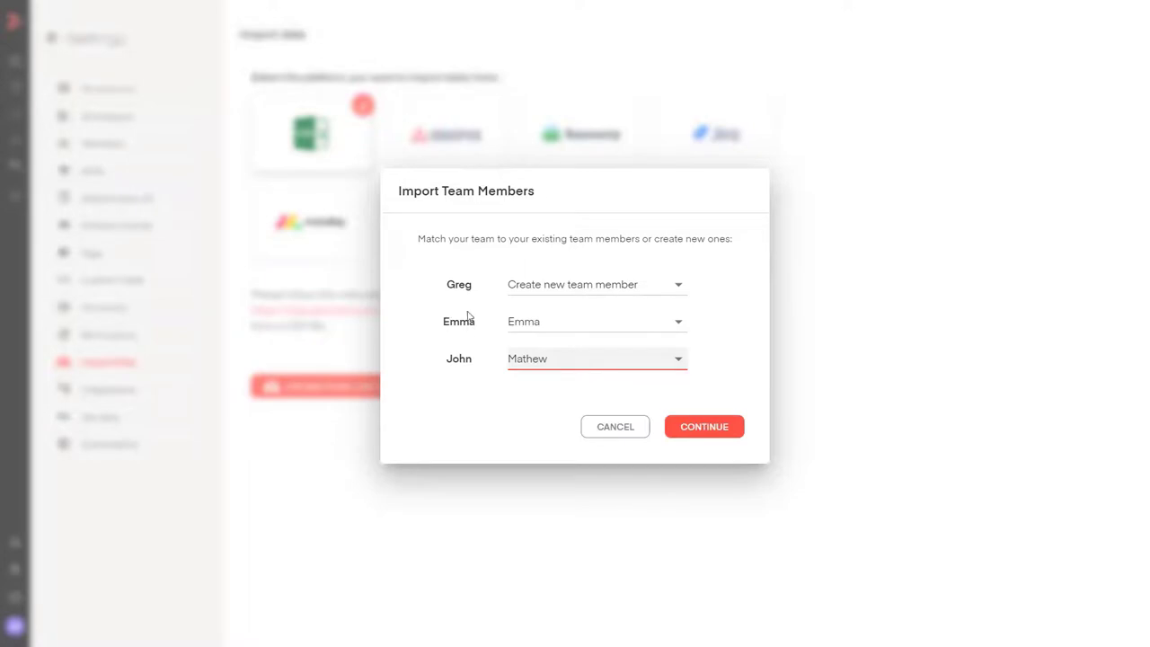
pyautogui.click(543, 324)
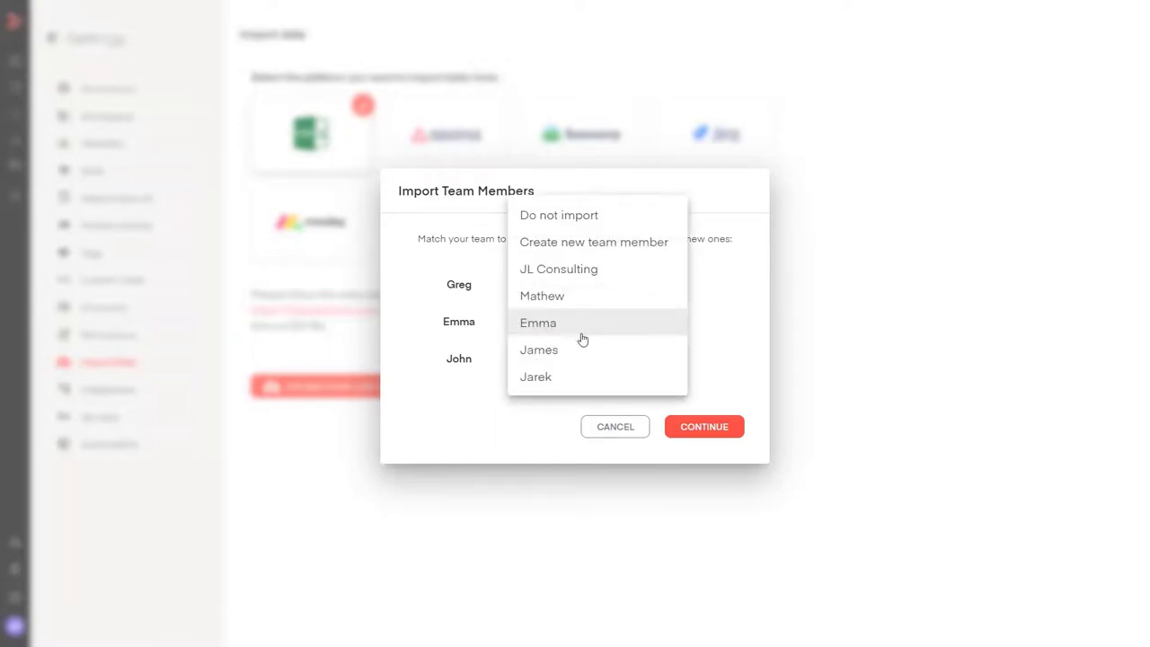
pyautogui.click(615, 329)
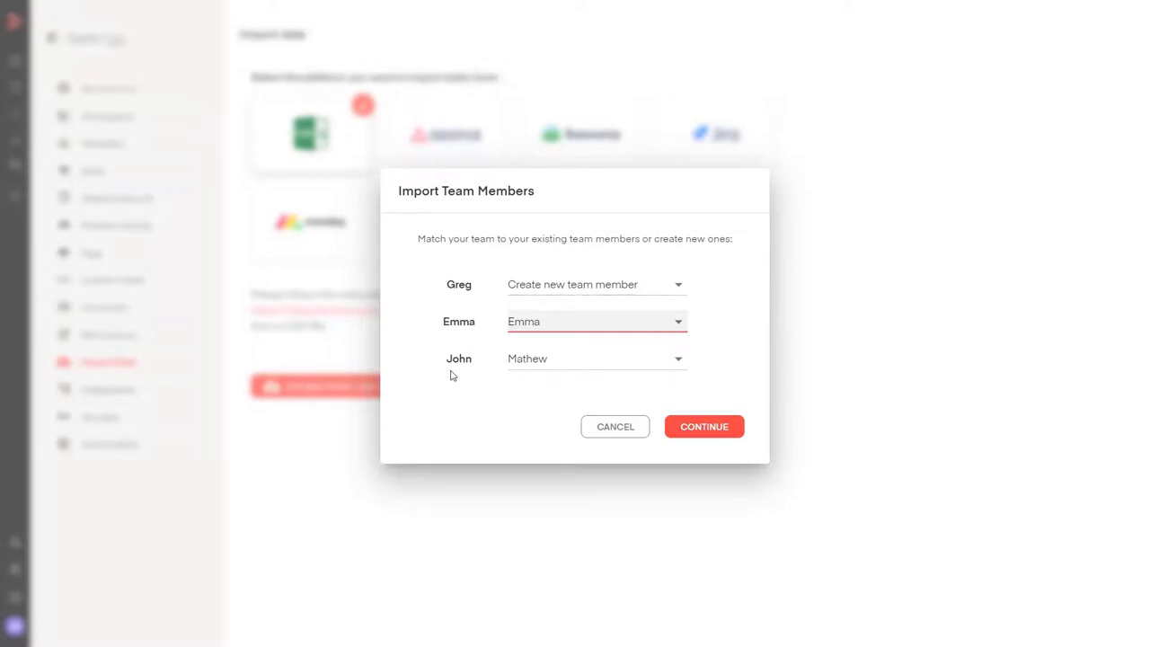
pyautogui.click(732, 429)
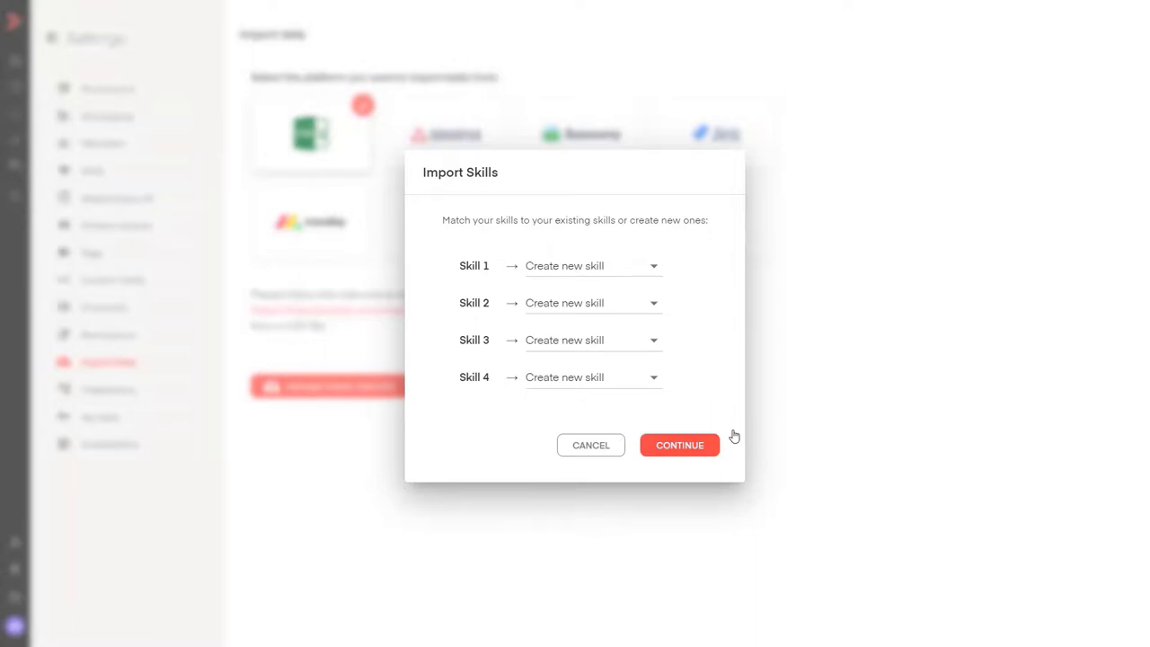
# Map Skill 1 to Management, 2 to UI/UX Design, 3 as new, 4 to Graphic Design, then continue.
pyautogui.click(643, 277)
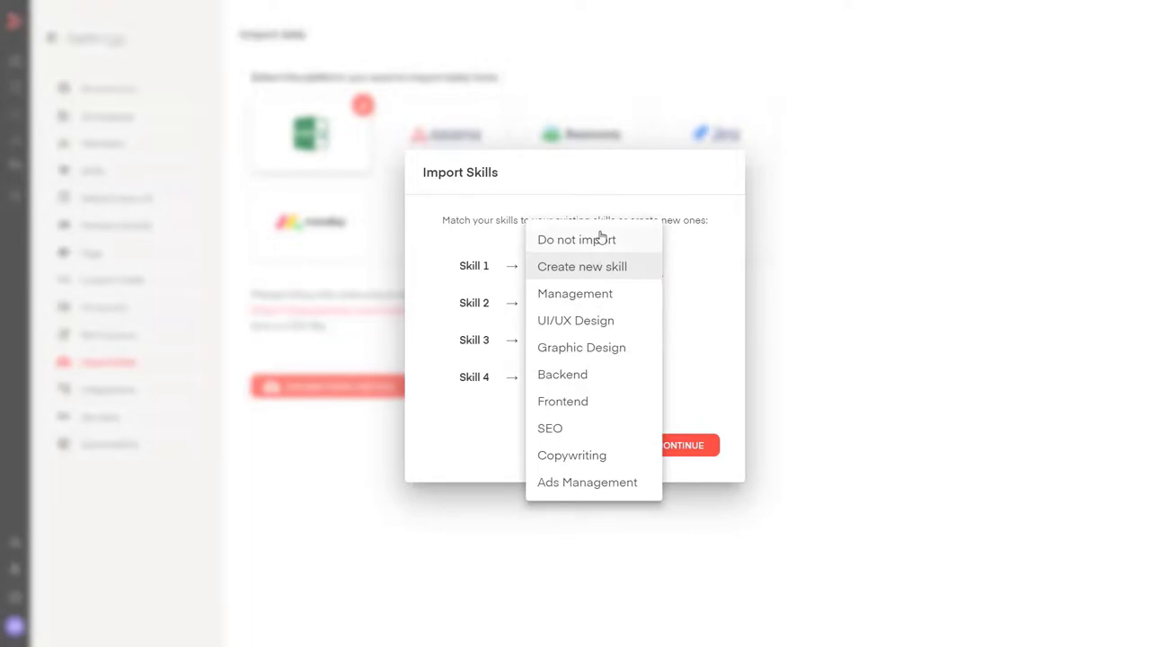
pyautogui.click(604, 293)
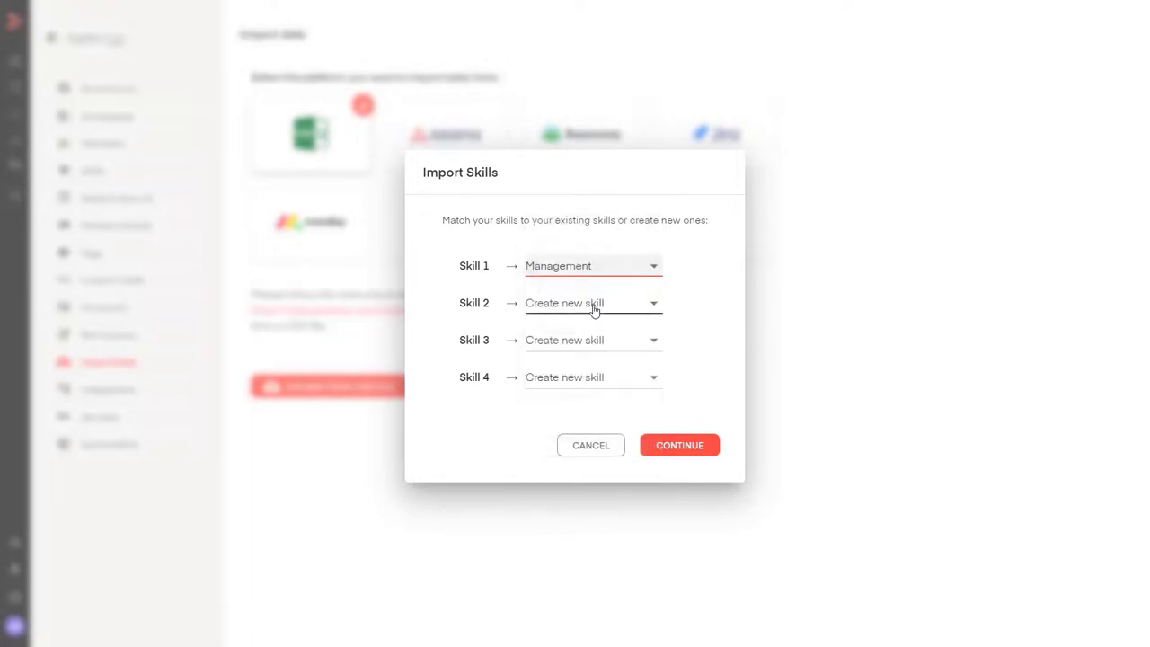
pyautogui.click(593, 305)
pyautogui.click(586, 367)
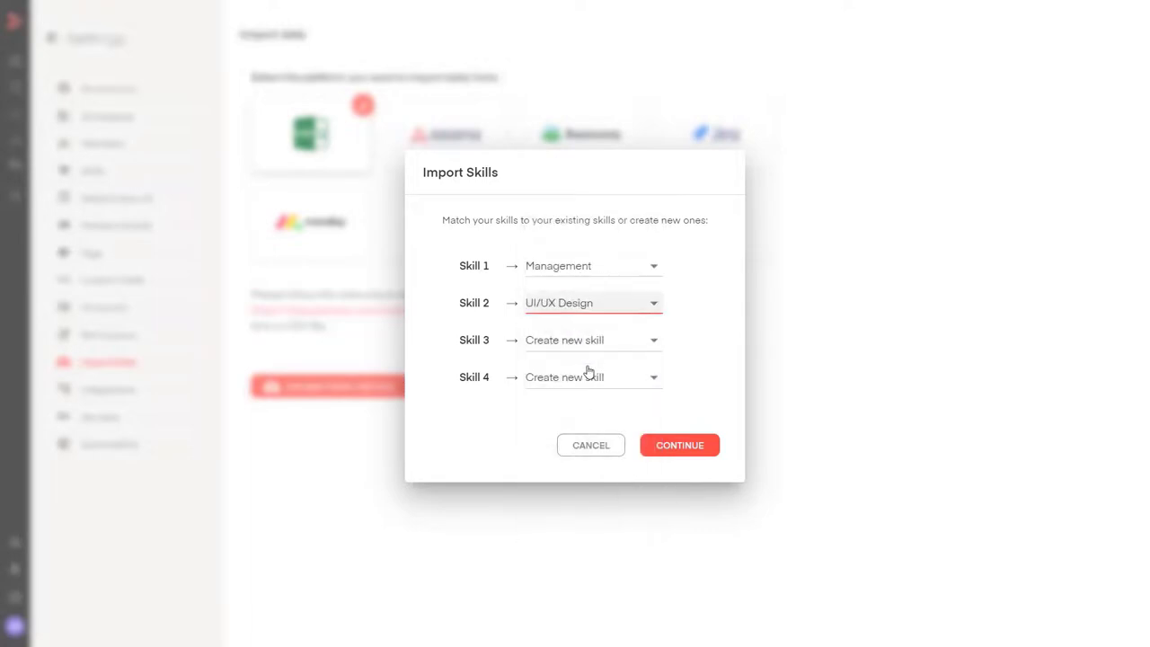
pyautogui.click(588, 348)
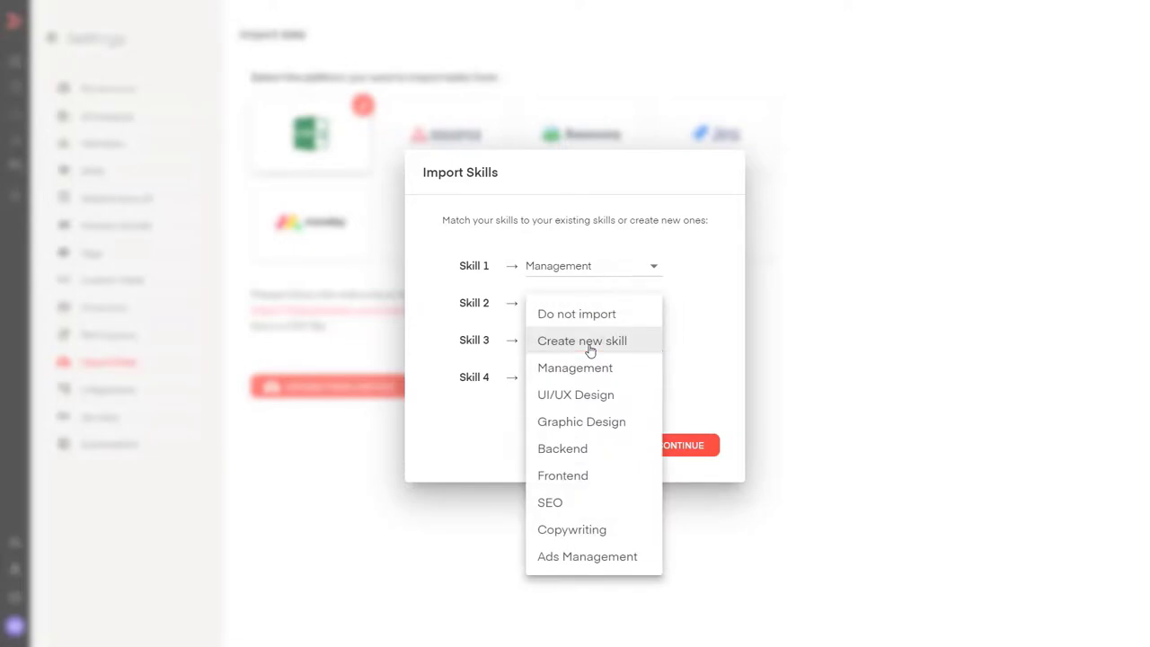
pyautogui.click(589, 347)
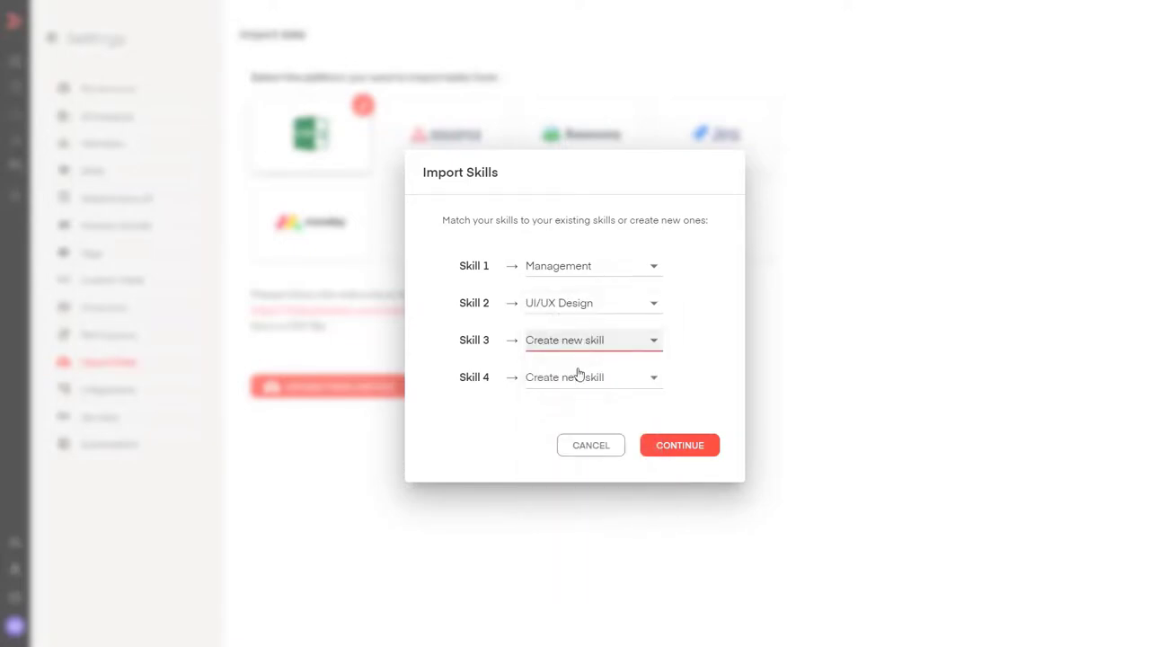
pyautogui.click(576, 383)
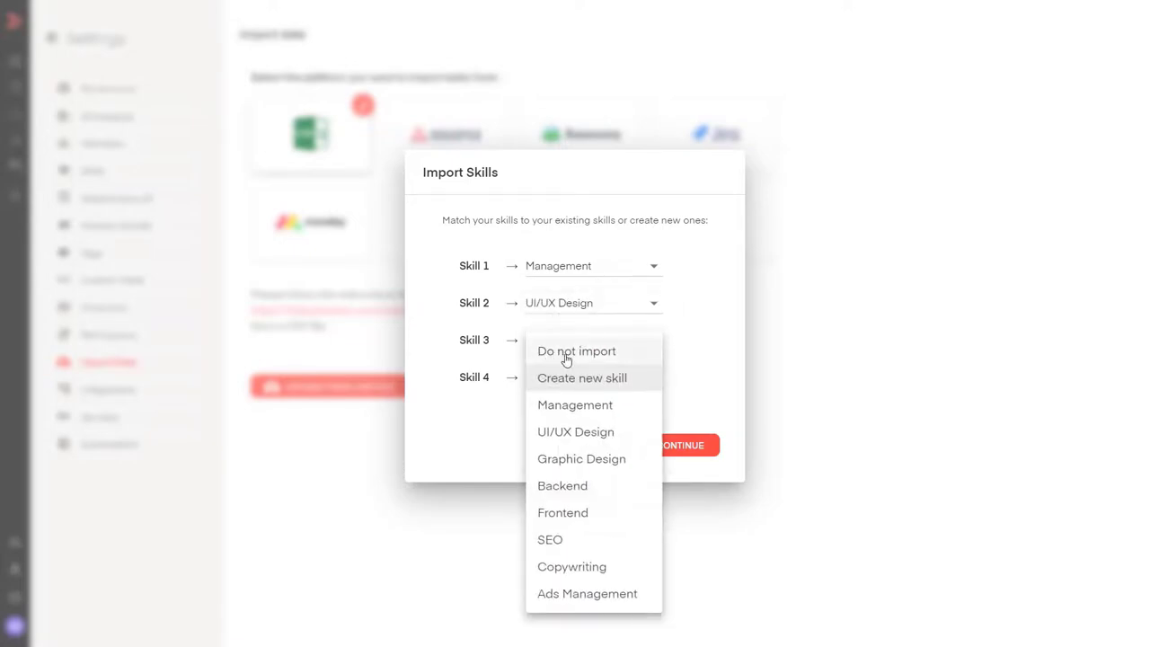
pyautogui.click(566, 355)
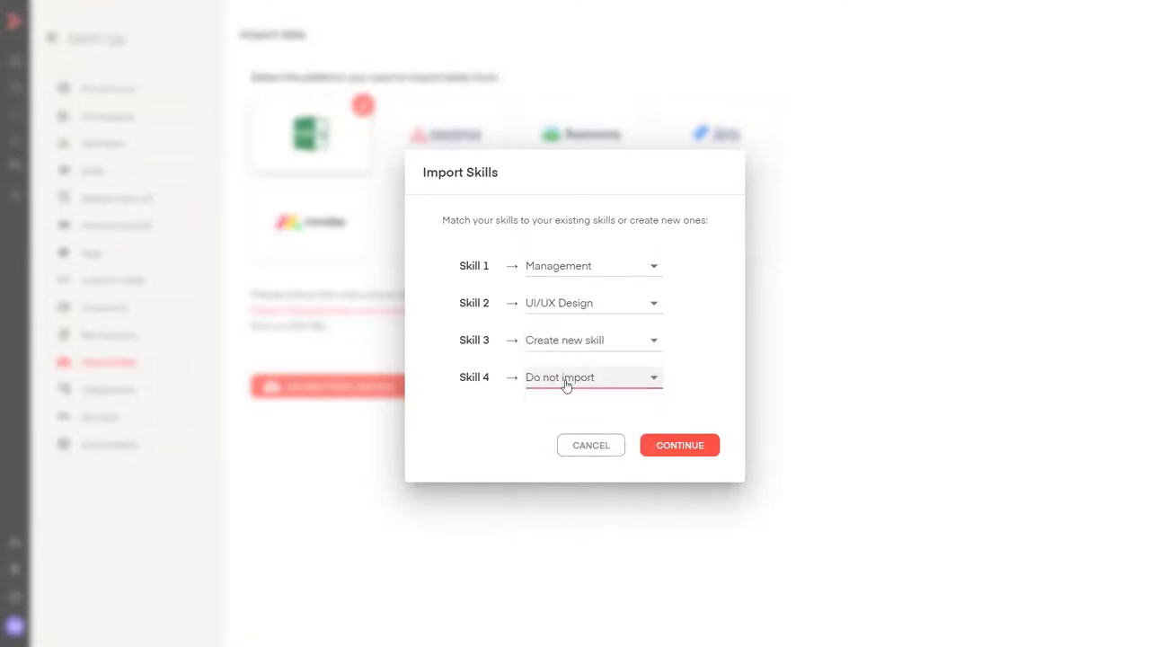
pyautogui.click(567, 384)
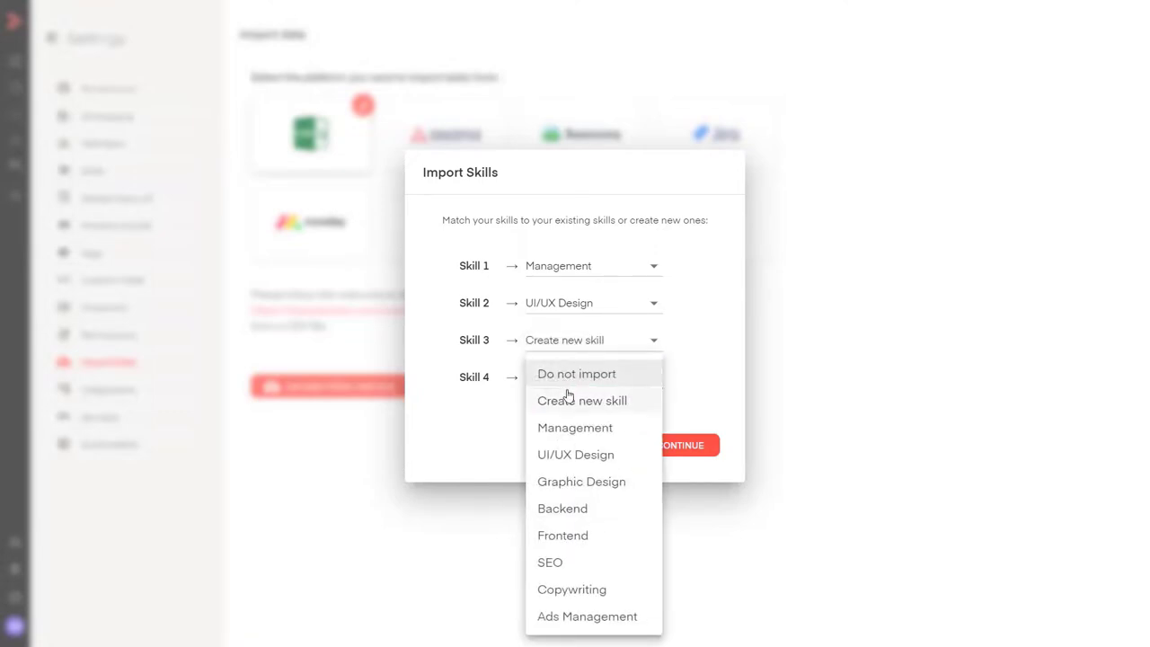
pyautogui.click(583, 482)
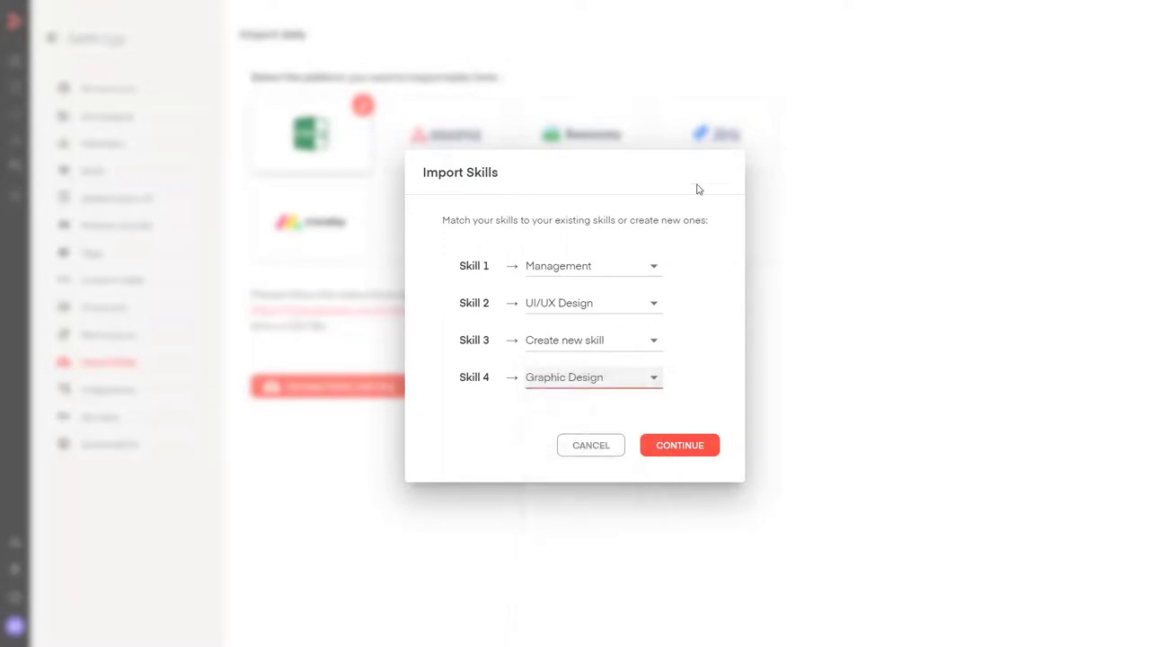
pyautogui.click(683, 447)
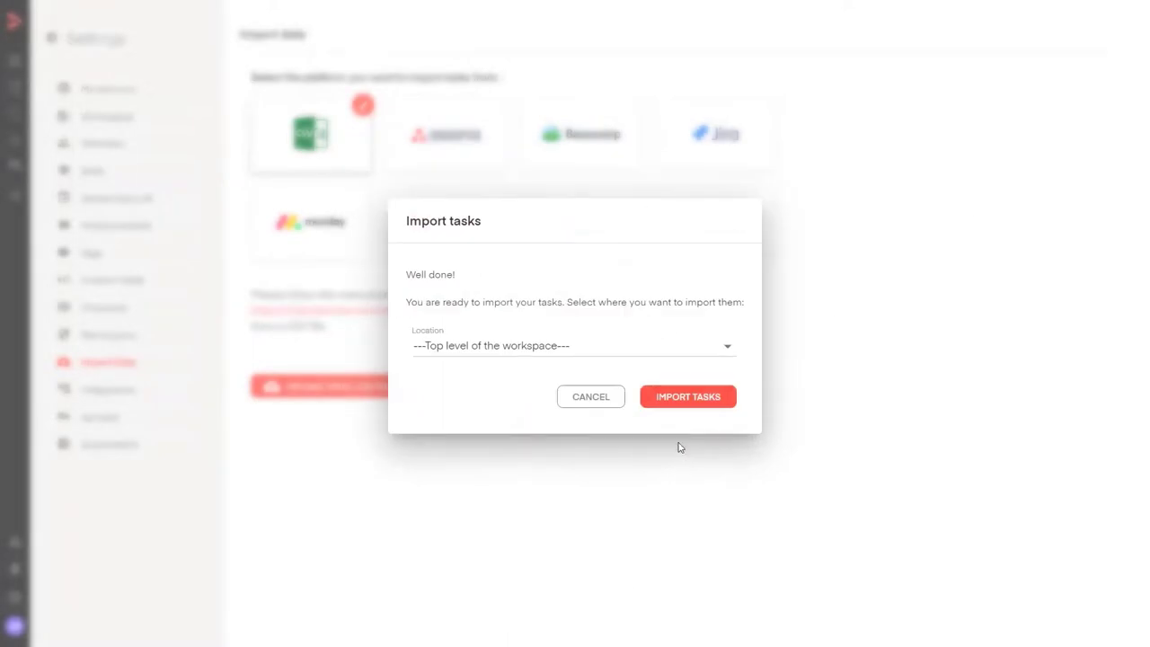
# Keep Top level of the workspace as the location and run Import Tasks.
pyautogui.click(492, 342)
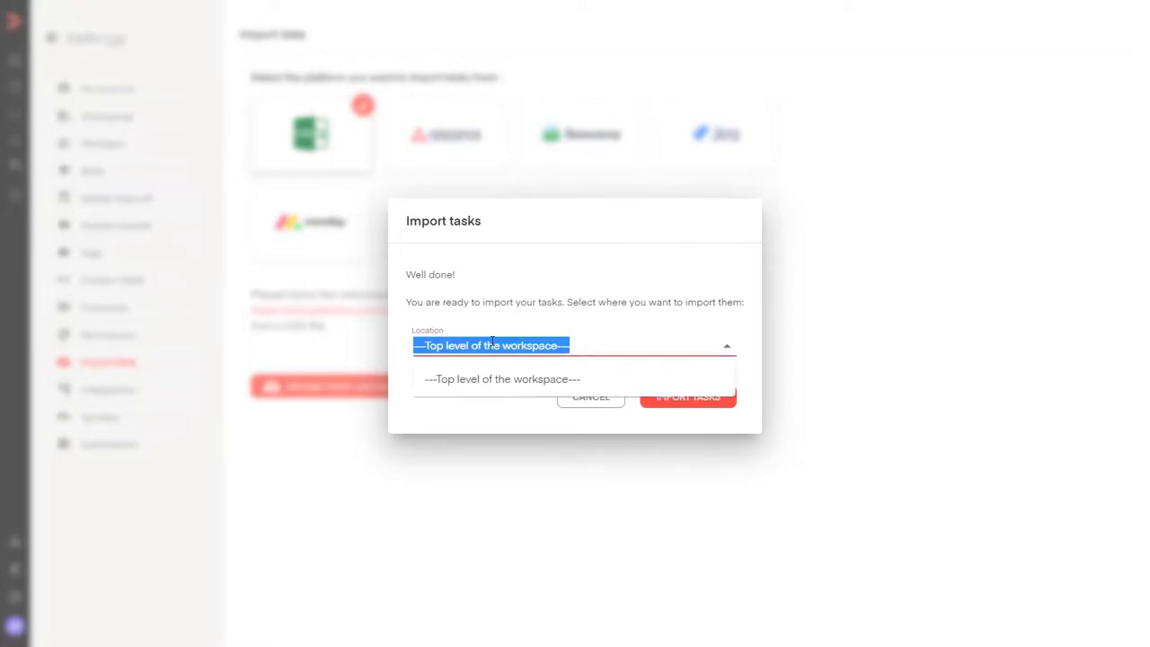
pyautogui.click(533, 282)
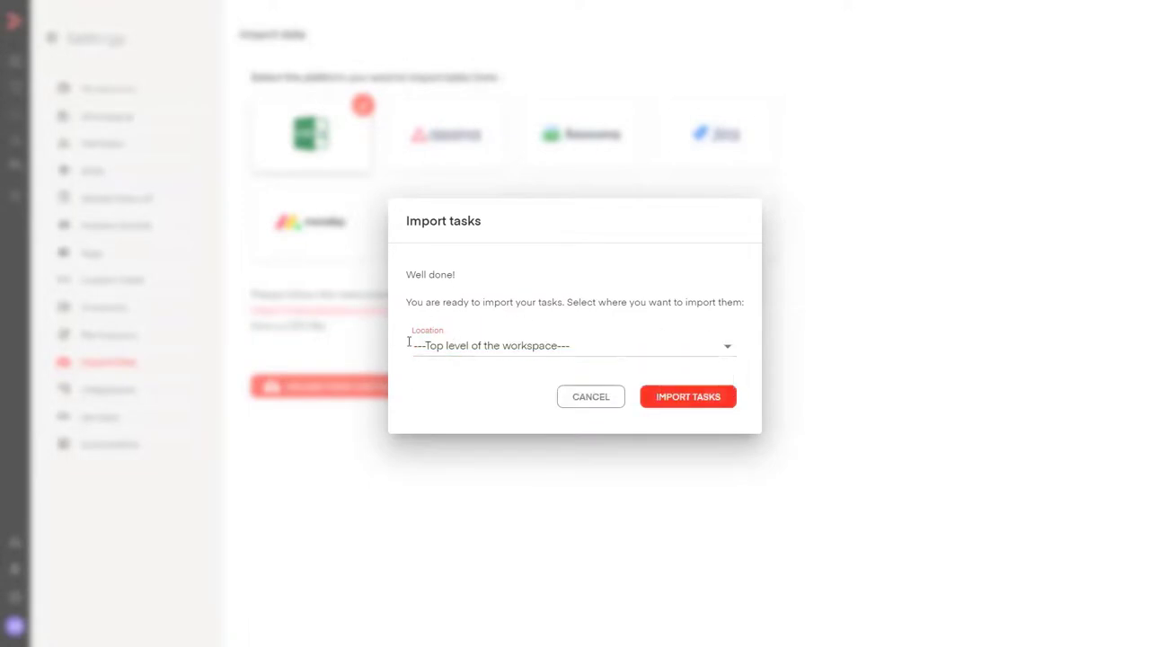
pyautogui.click(717, 402)
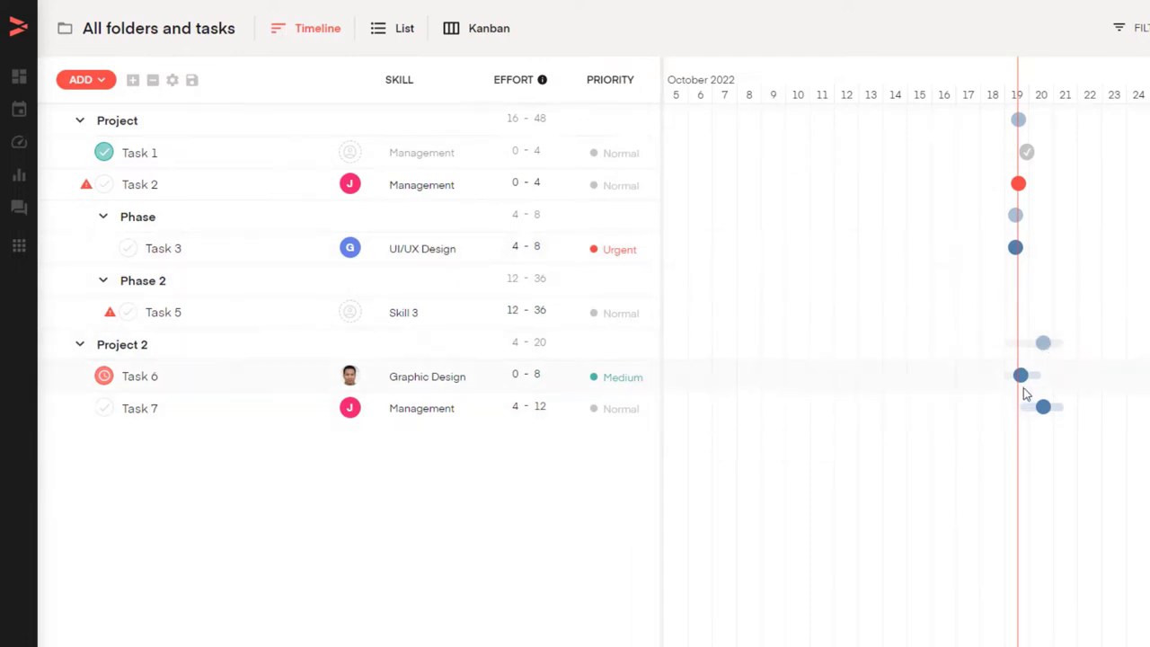
# Review the imported Project and Project 2 timeline, briefly opening and closing the ADD menu.
pyautogui.moveTo(4, 27)
pyautogui.click(95, 80)
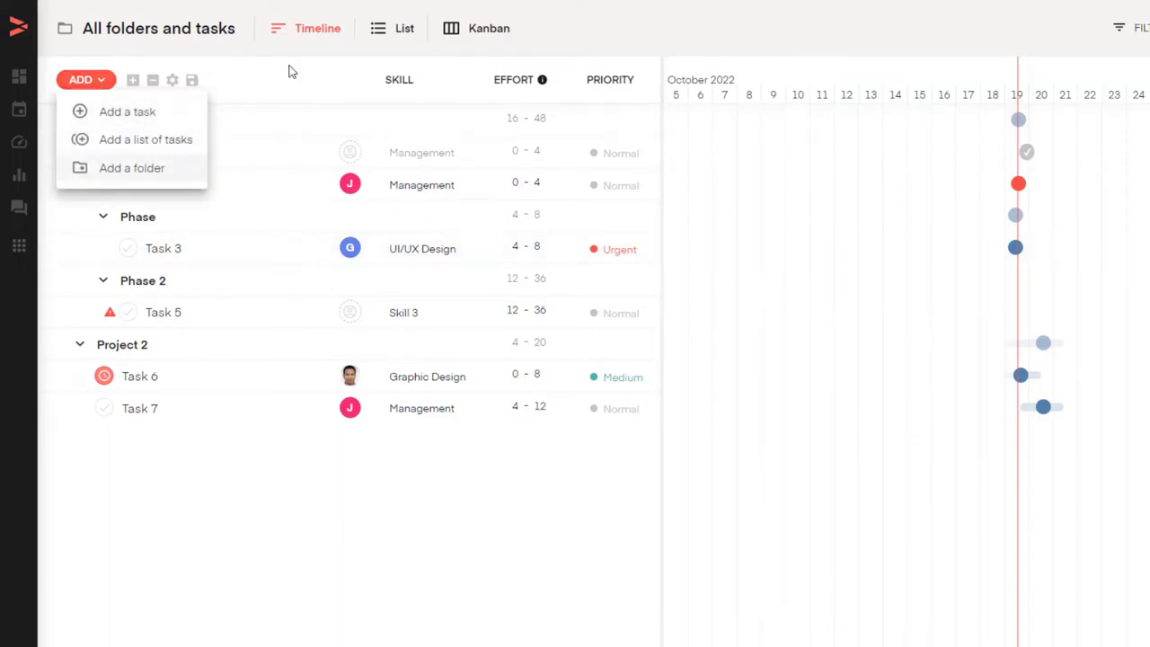
pyautogui.click(103, 83)
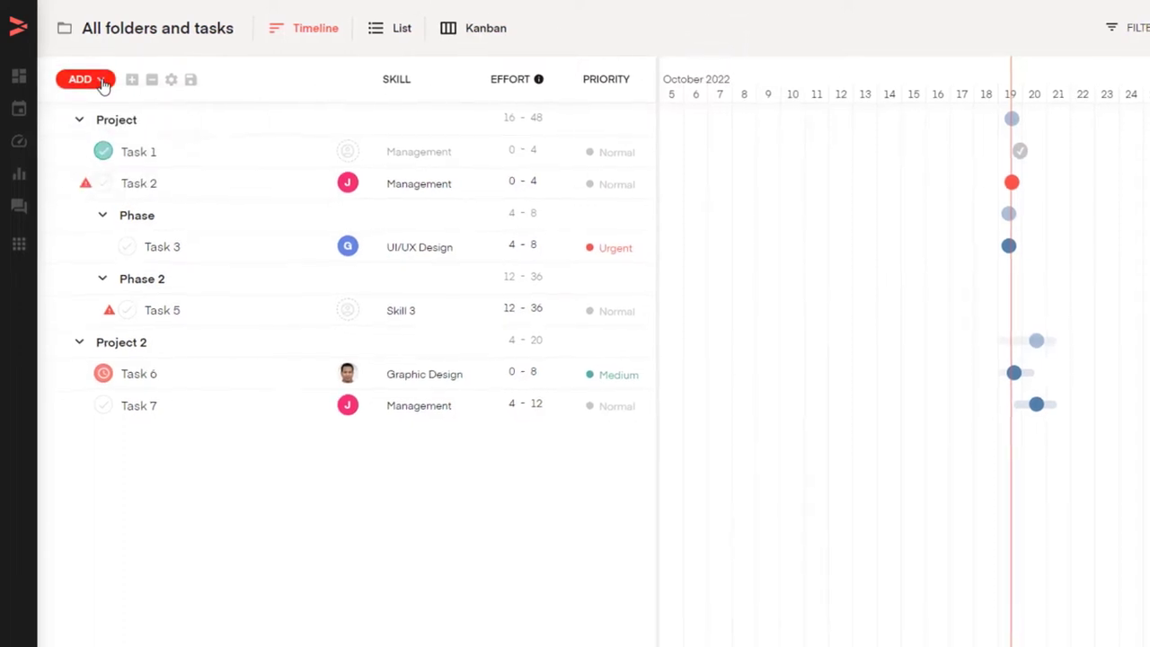